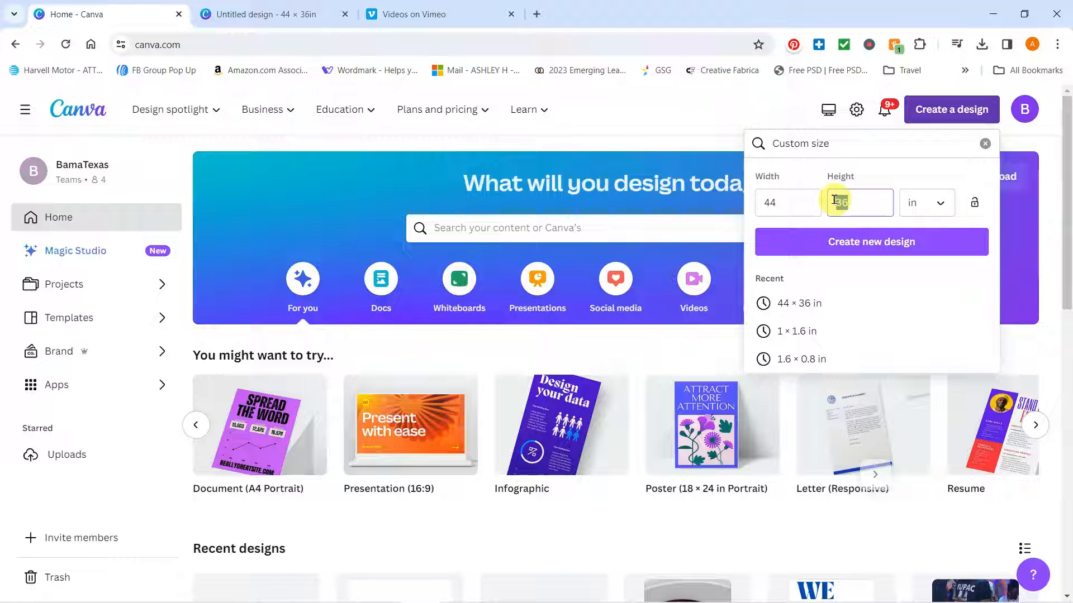
# Create a new custom-size design 44 in wide and 36 in high
pyautogui.write('36')
pyautogui.click(916, 240)
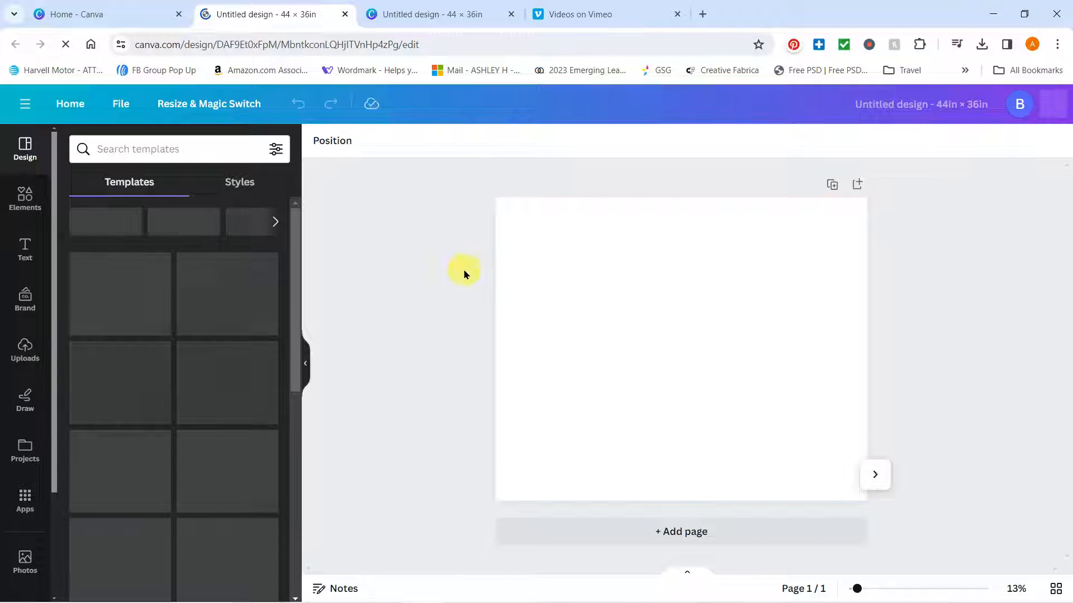
# Add the uploaded Super Hero pattern image, align it to the page's top-left corner and enlarge it to the full page width
pyautogui.click(22, 347)
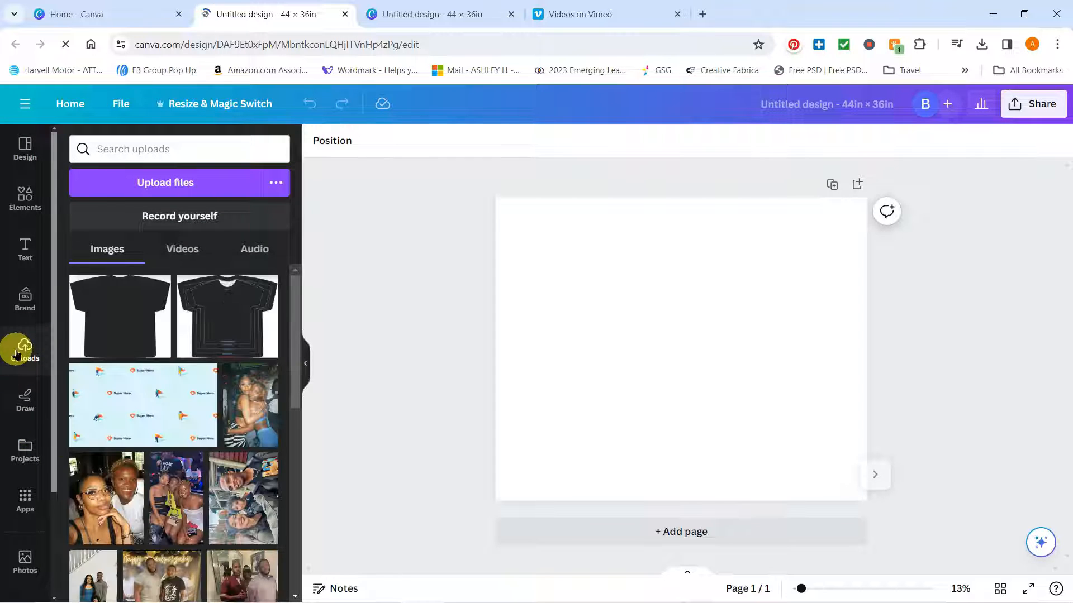
pyautogui.click(185, 405)
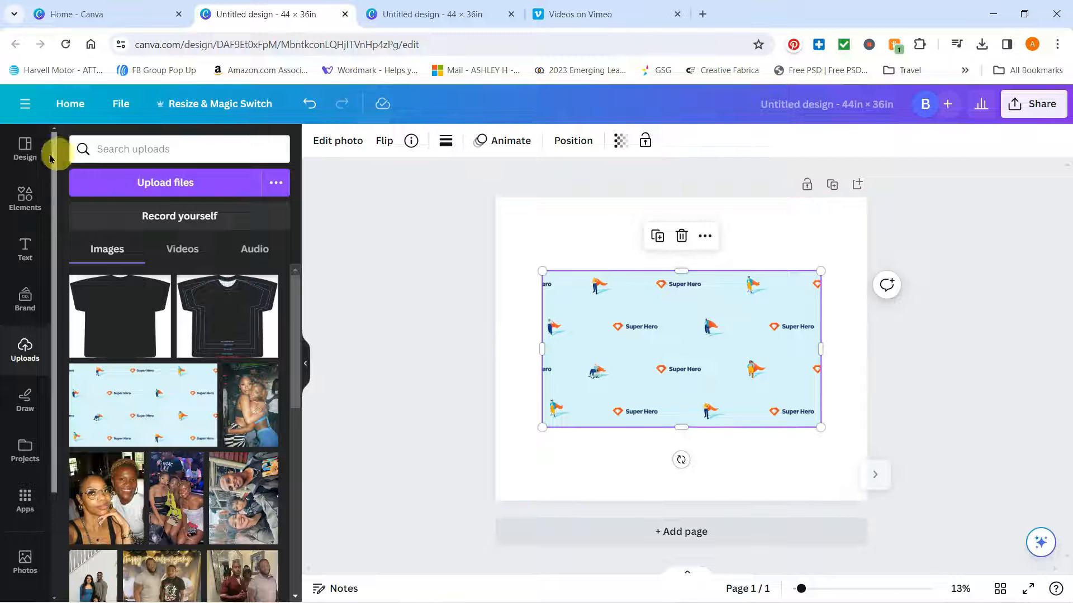
pyautogui.click(28, 148)
pyautogui.moveTo(650, 330); pyautogui.dragTo(605, 255)
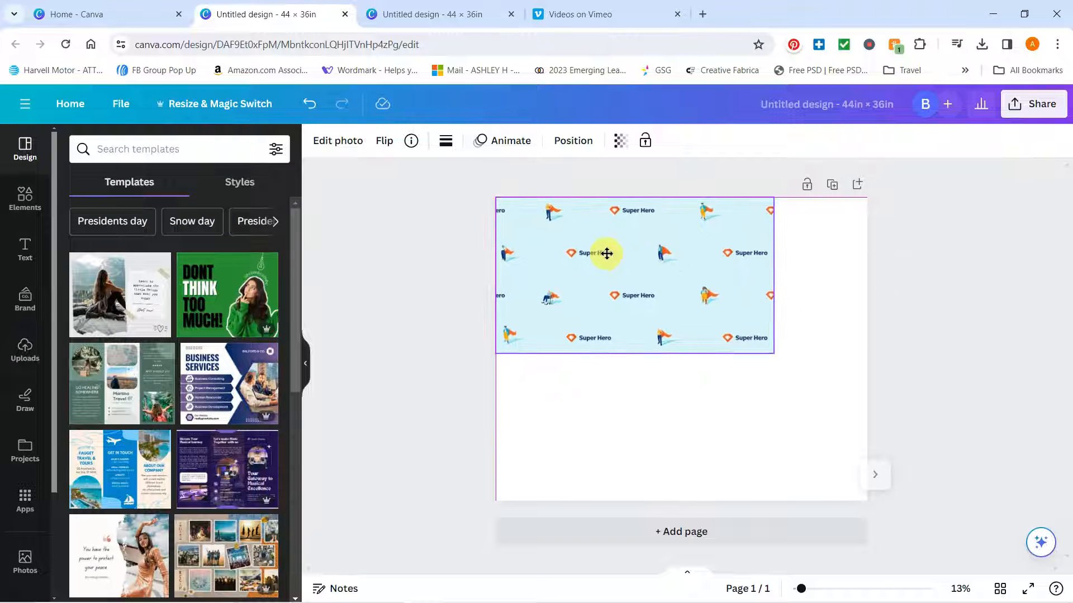
pyautogui.moveTo(773, 351); pyautogui.dragTo(866, 407)
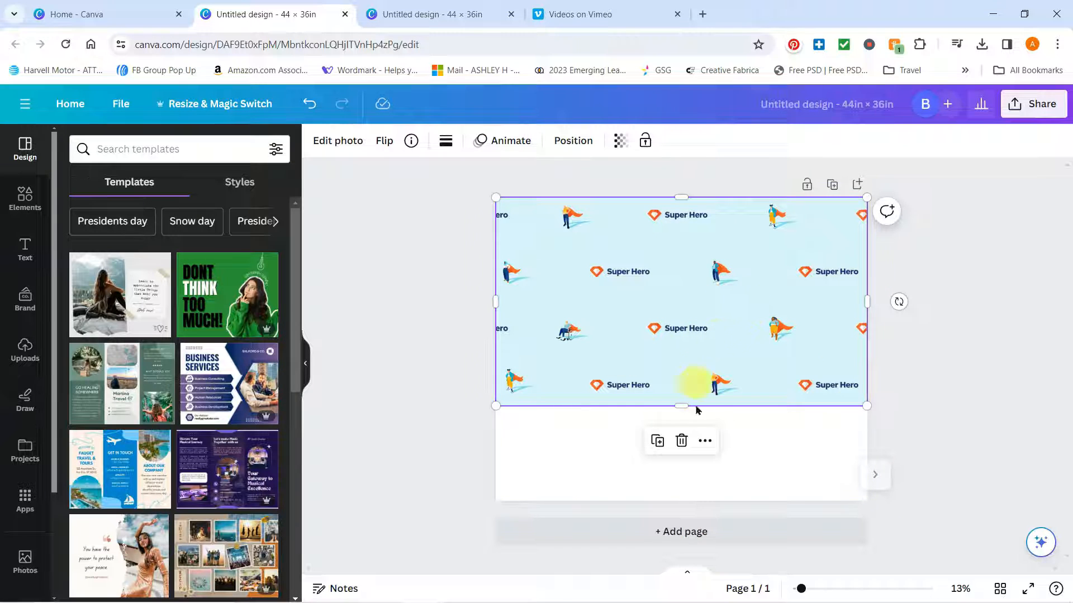
# Duplicate the Super Hero pattern image and place the copy directly below the original to fill the rest of the page
pyautogui.click(657, 441)
pyautogui.moveTo(705, 248); pyautogui.dragTo(703, 447)
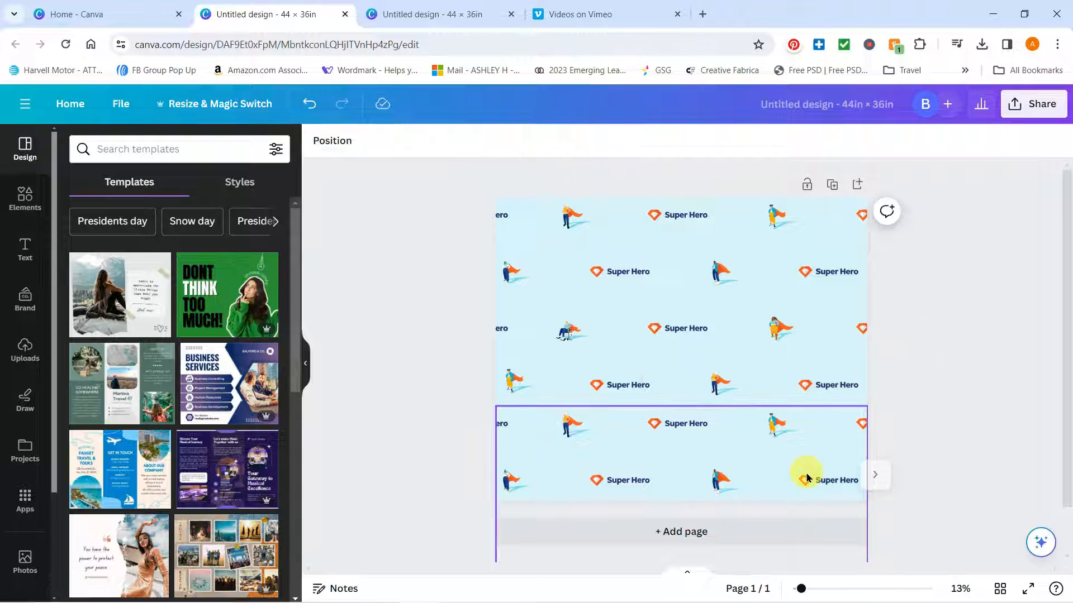
# Nudge the lower pattern copy up slightly so that it overlaps the seam with the upper image
pyautogui.moveTo(800, 597)
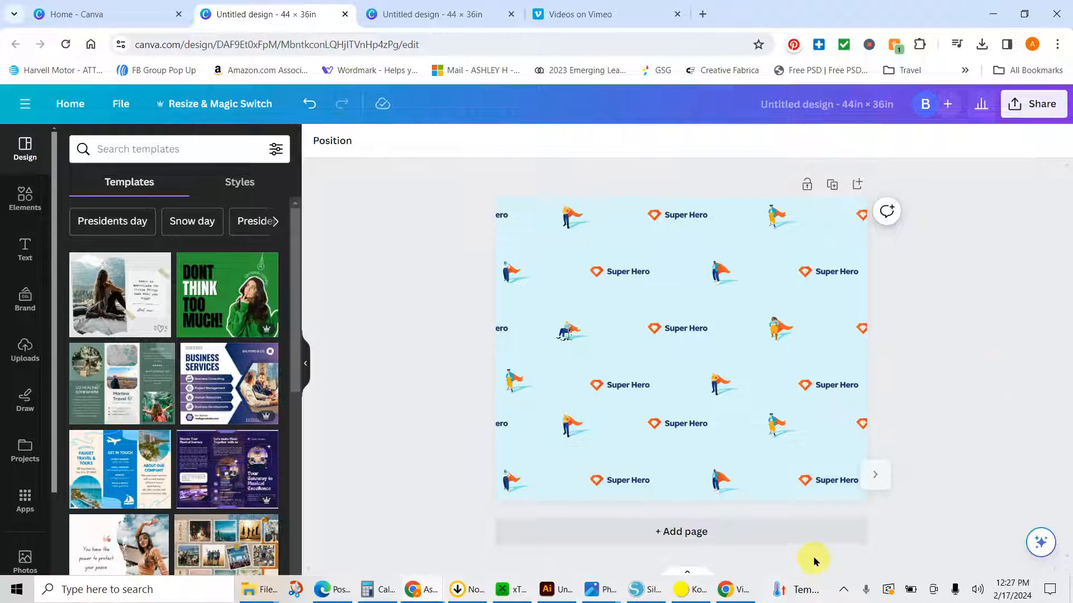
pyautogui.moveTo(801, 590); pyautogui.dragTo(822, 590)
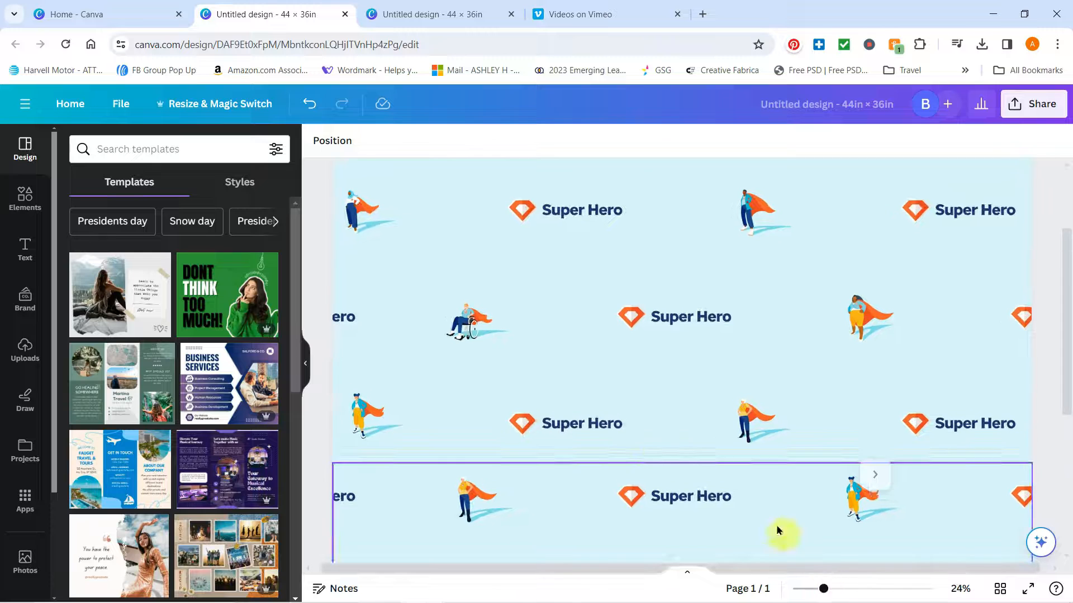
pyautogui.click(662, 429)
pyautogui.click(496, 470)
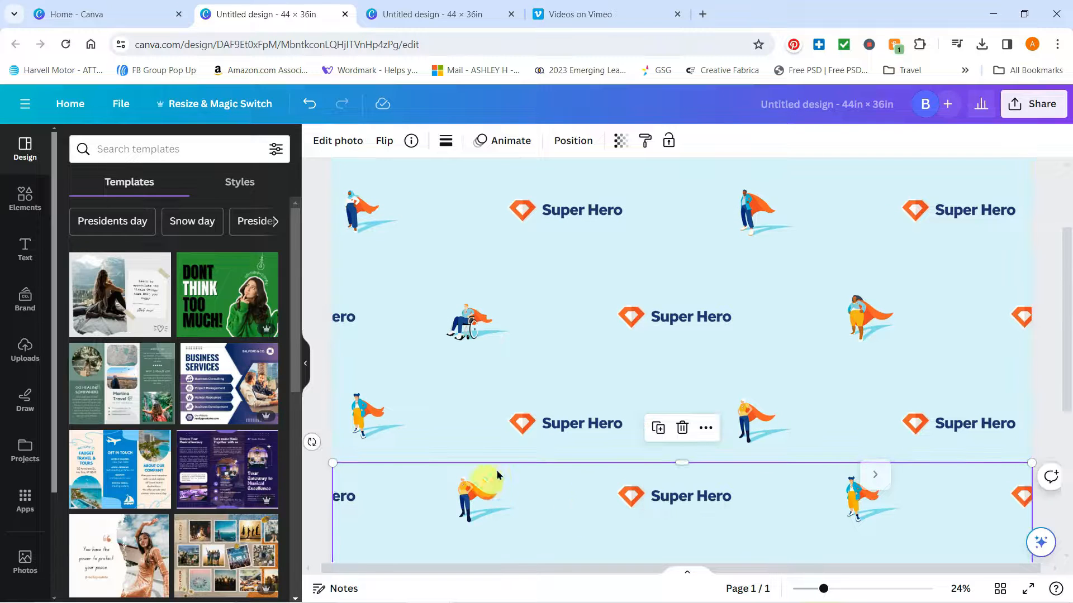
pyautogui.click(1054, 435)
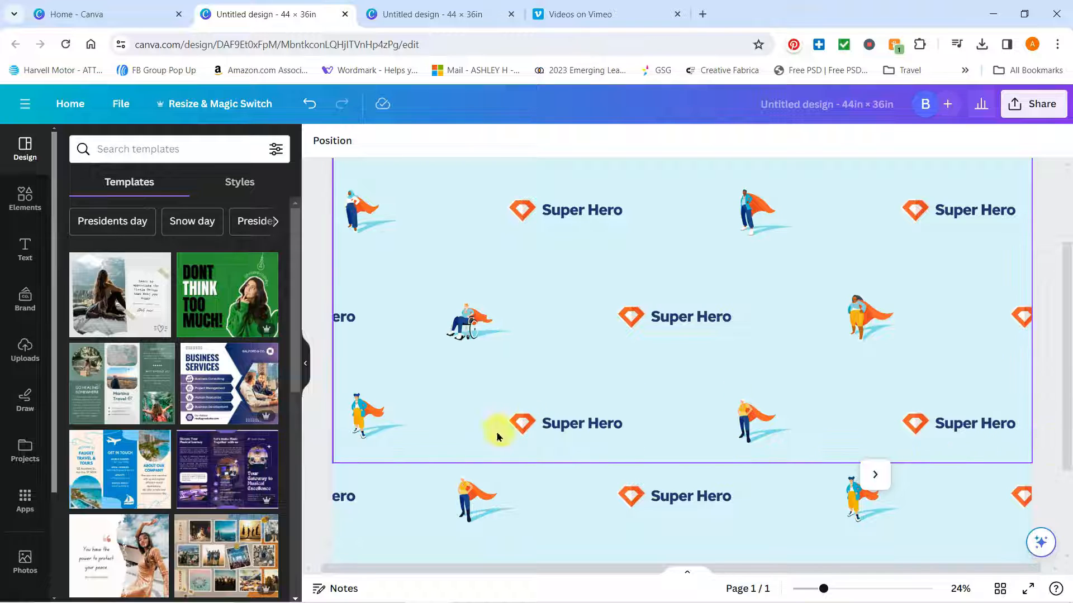
pyautogui.click(783, 498)
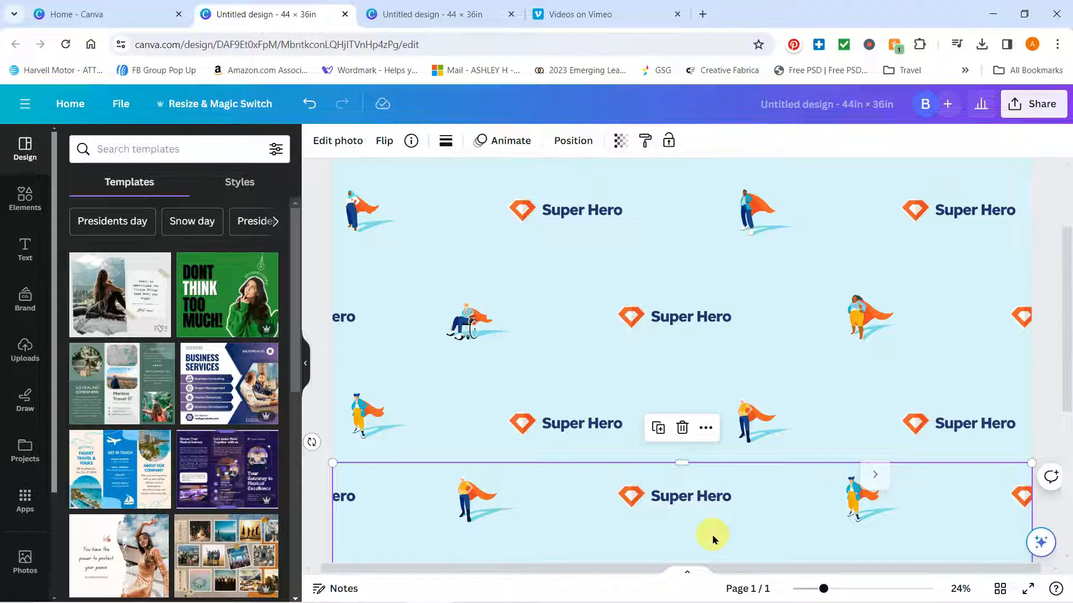
pyautogui.press('Up')
pyautogui.press('Up')
pyautogui.press('Up')
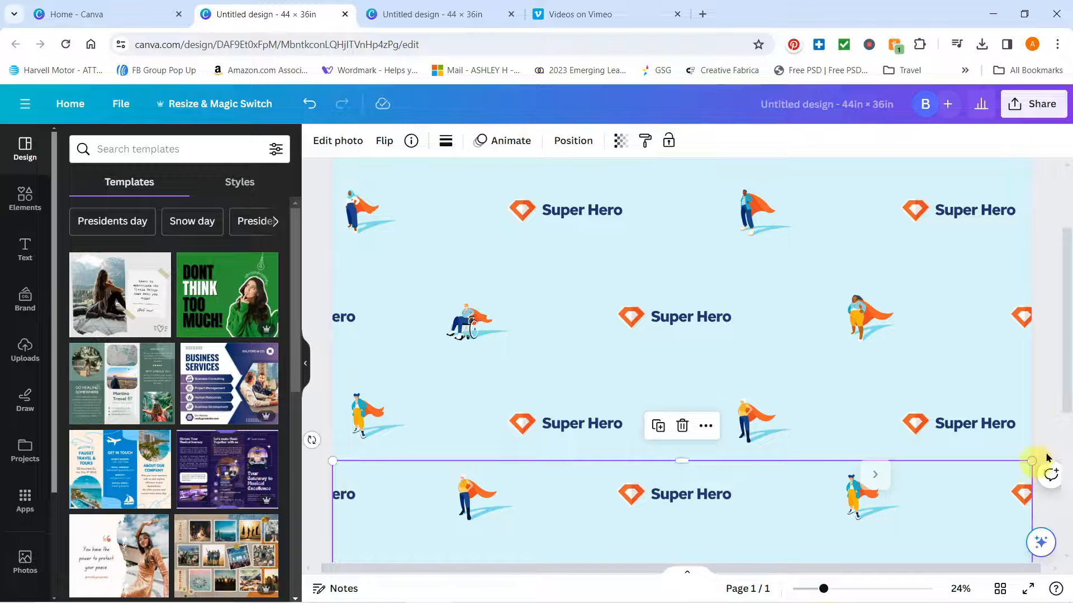
pyautogui.click(1041, 475)
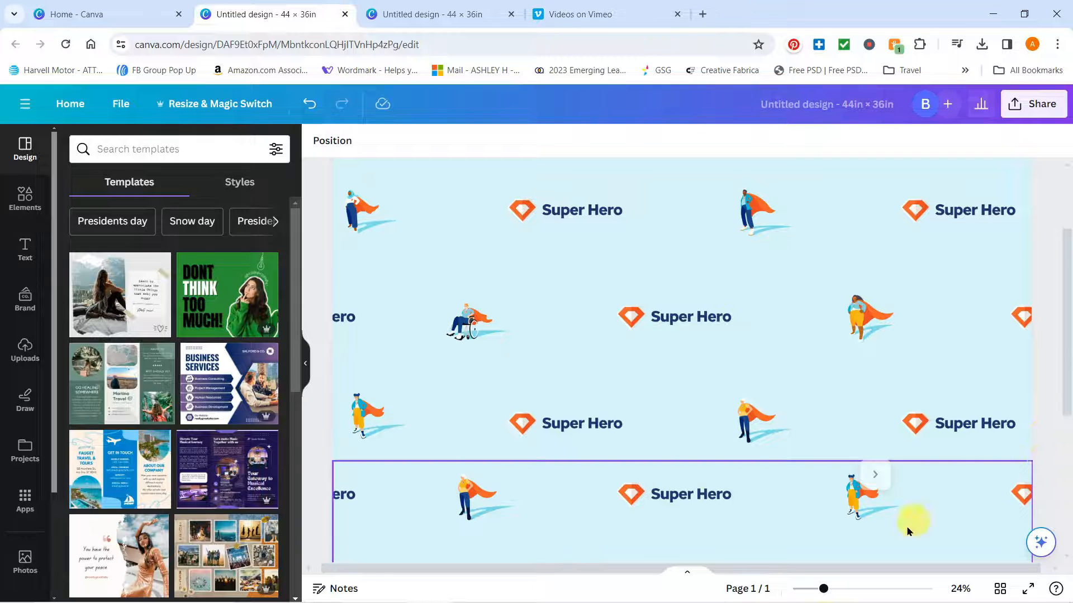
# Add the uploaded plain T-shirt template over the pattern, align it to the page's top-left corner and enlarge it to cover the page
pyautogui.moveTo(822, 588); pyautogui.dragTo(806, 589)
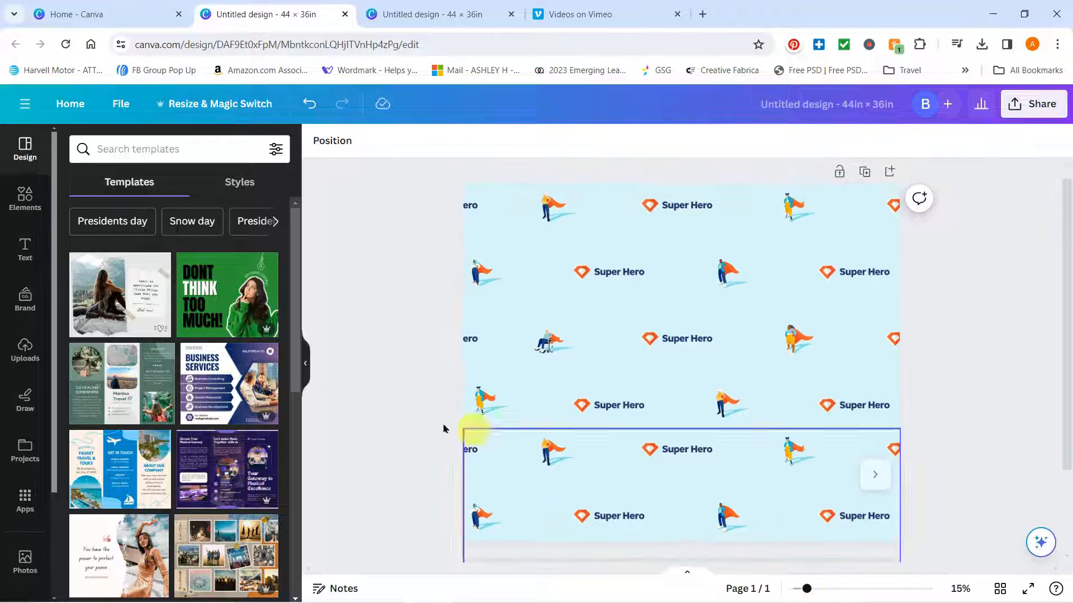
pyautogui.click(19, 345)
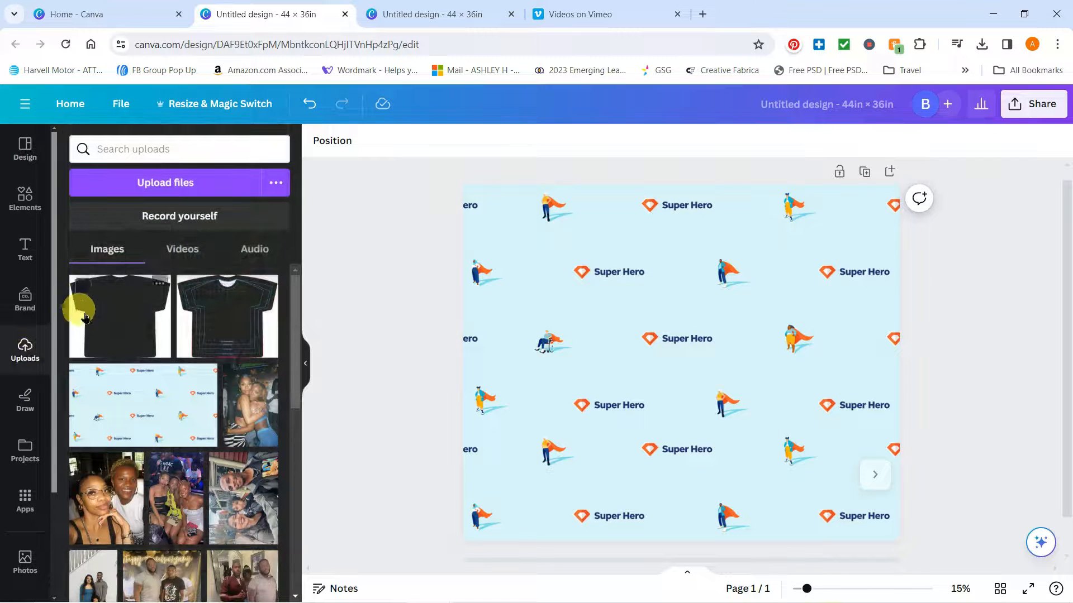
pyautogui.click(112, 313)
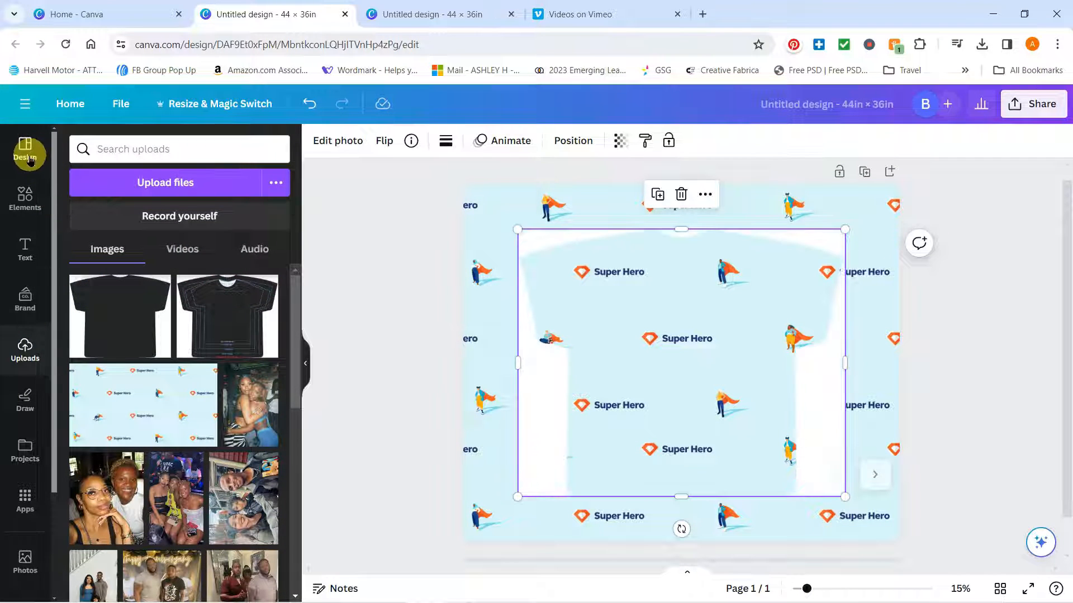
pyautogui.click(30, 159)
pyautogui.moveTo(814, 240); pyautogui.dragTo(762, 202)
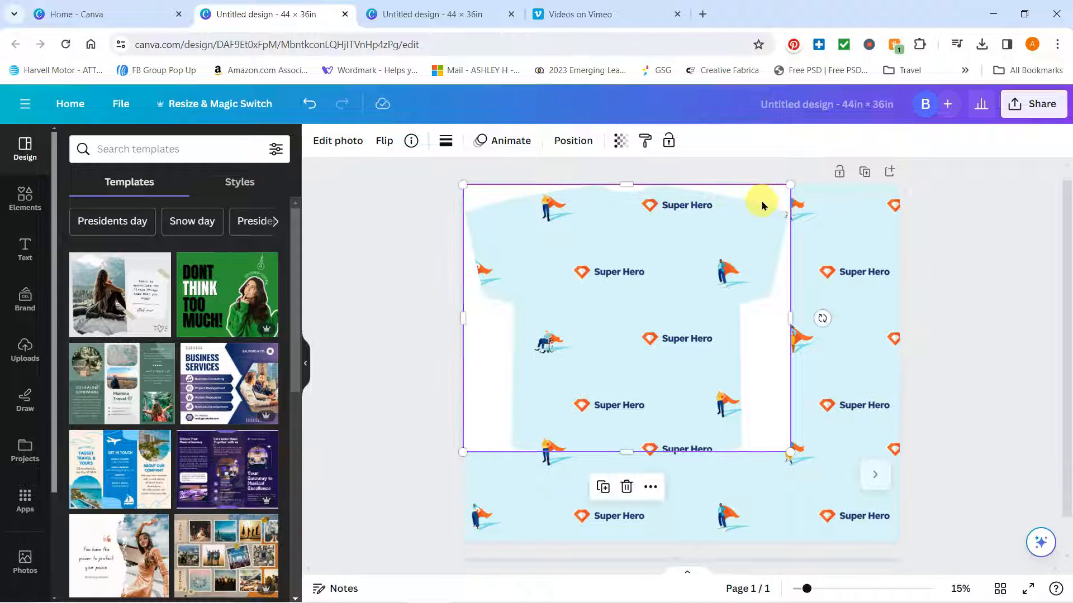
pyautogui.moveTo(793, 450); pyautogui.dragTo(904, 541)
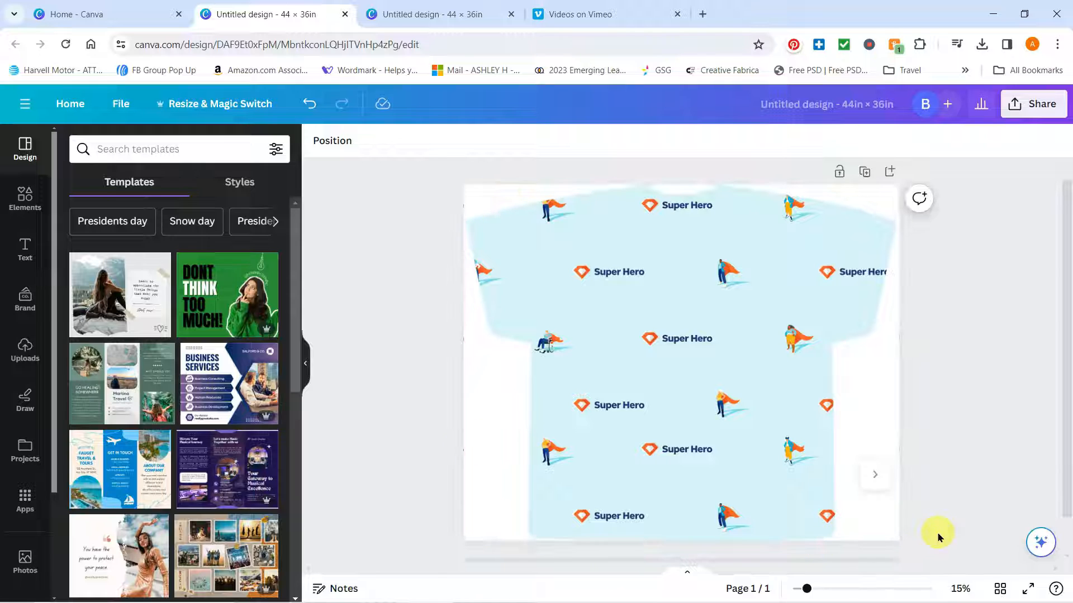
# Download the design as a PNG with the size multiplier set to 3
pyautogui.click(1022, 107)
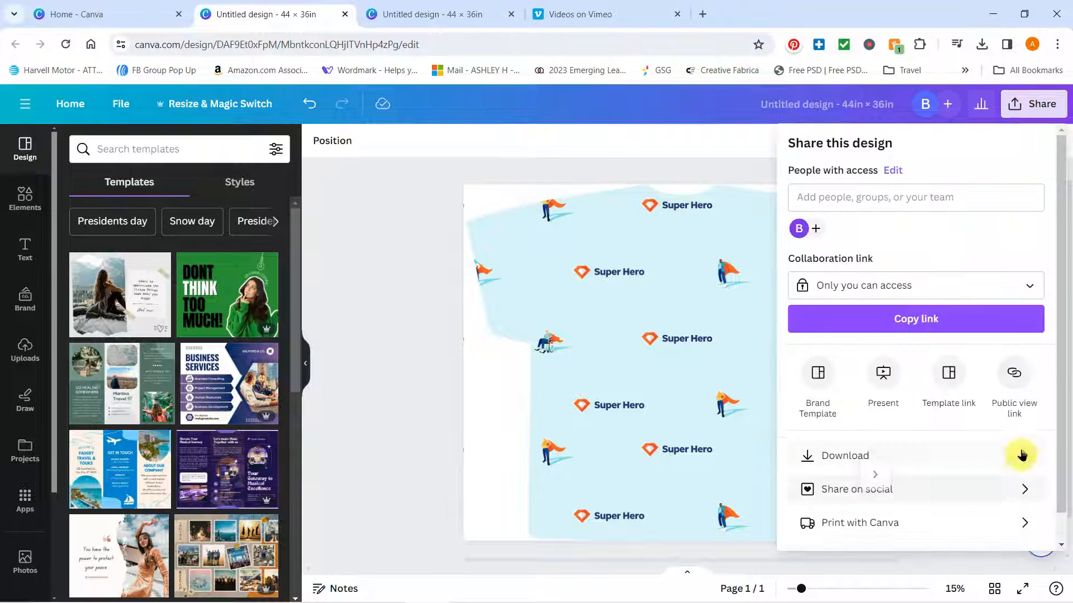
pyautogui.click(1022, 455)
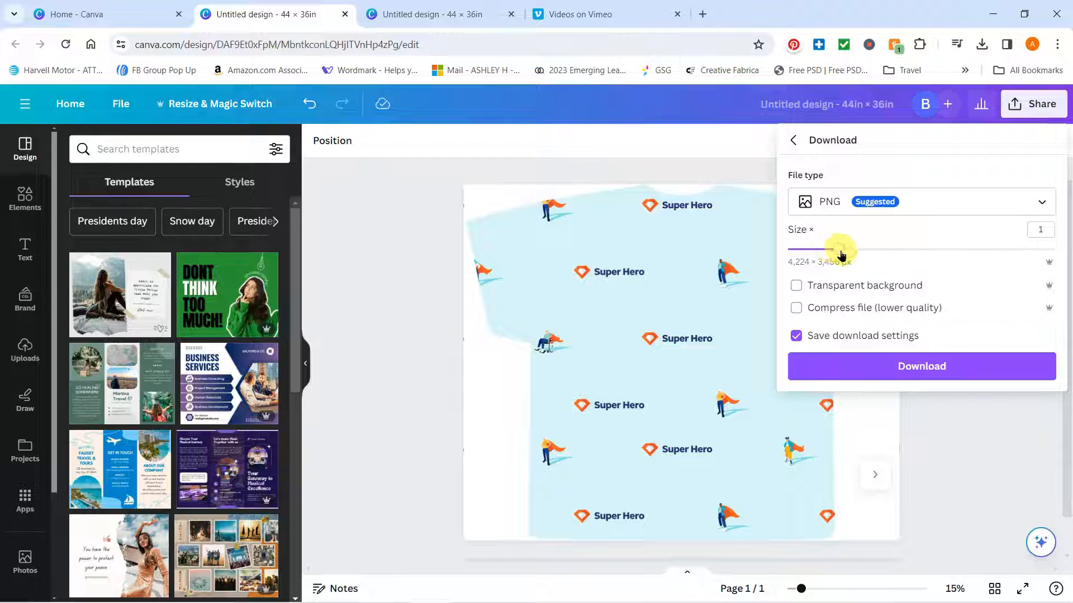
pyautogui.moveTo(838, 250); pyautogui.dragTo(1038, 258)
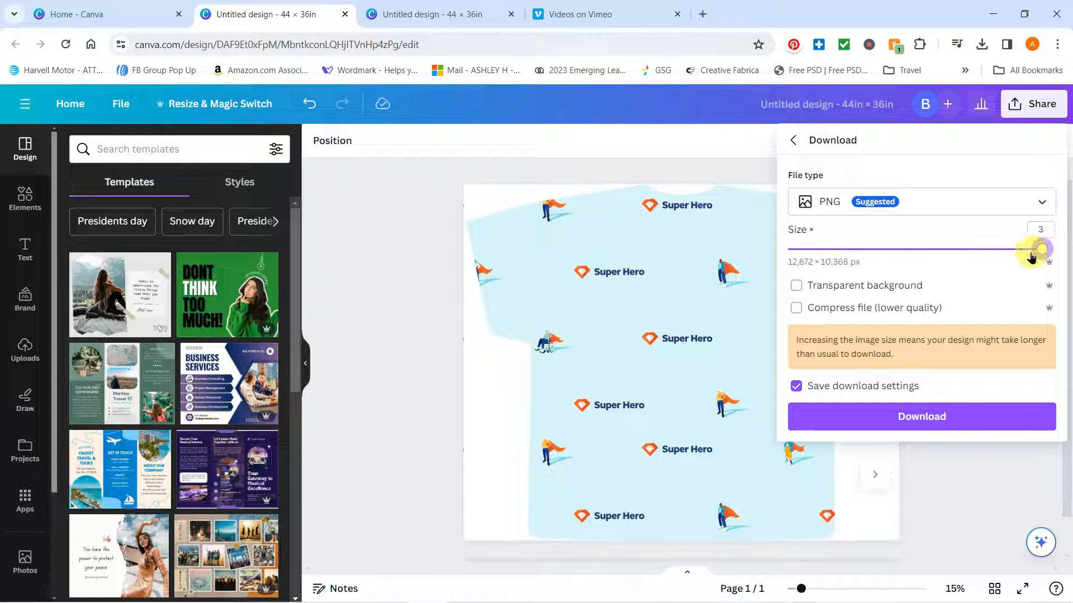
pyautogui.click(922, 417)
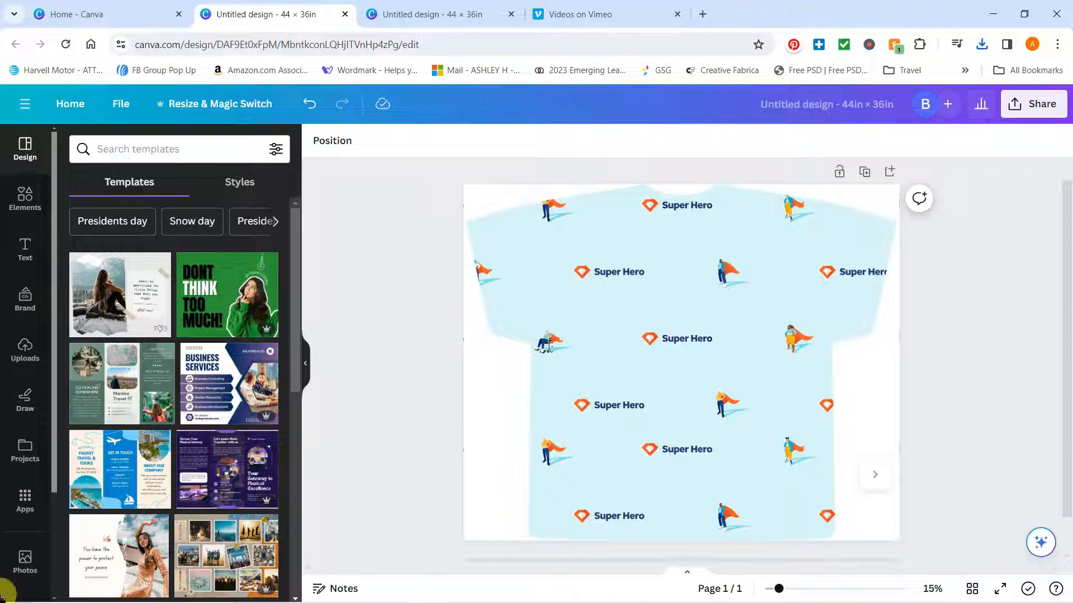
# Launch Adobe Acrobat and open the image Untitled design (3) from Downloads, showing all file types
pyautogui.click(15, 590)
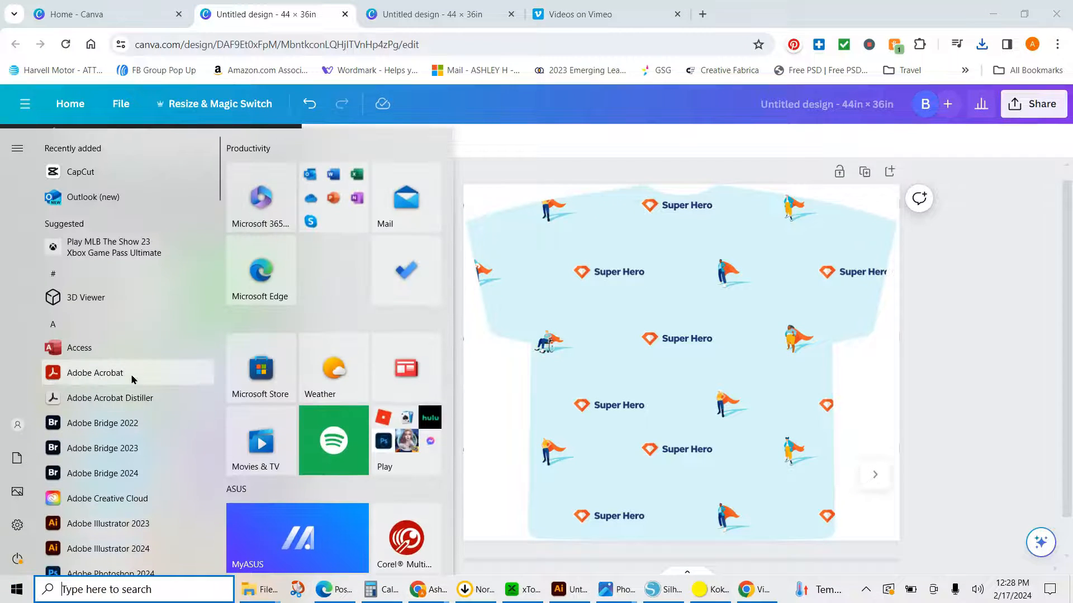
pyautogui.click(133, 380)
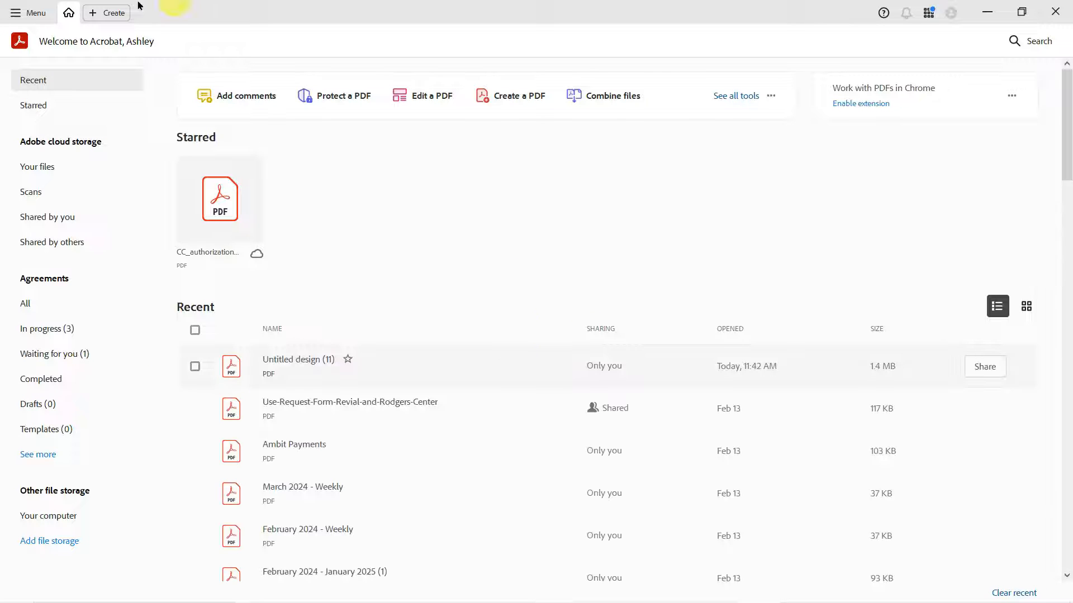
pyautogui.click(32, 15)
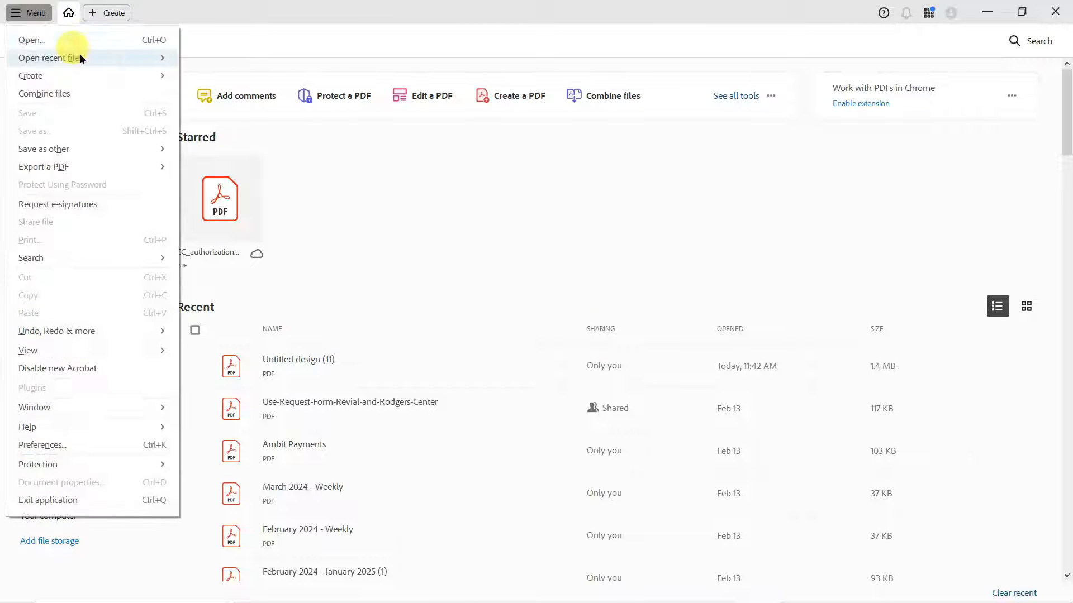
pyautogui.click(99, 40)
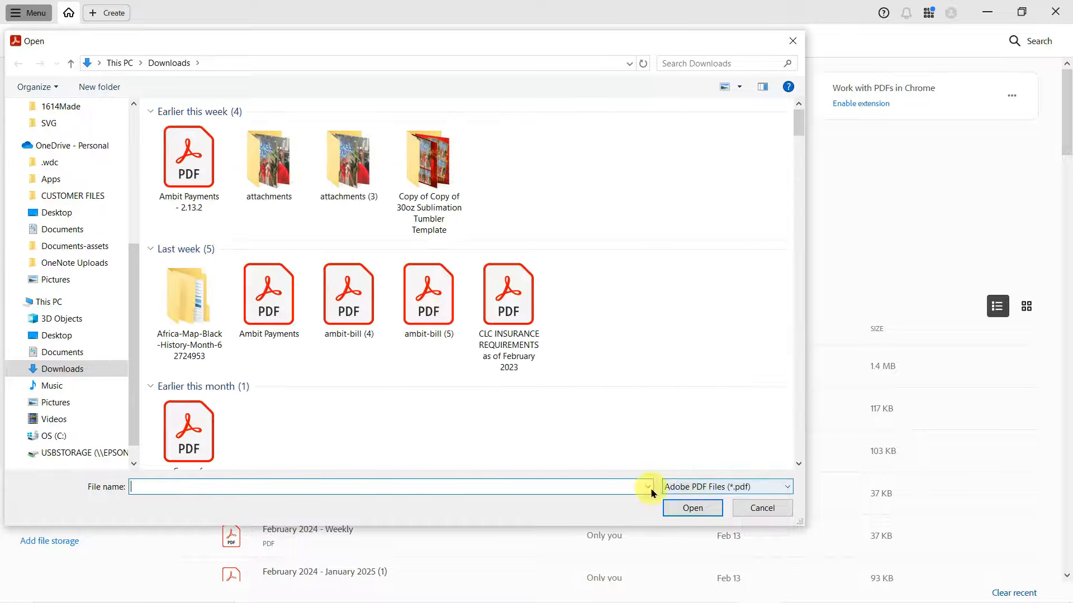
pyautogui.click(712, 487)
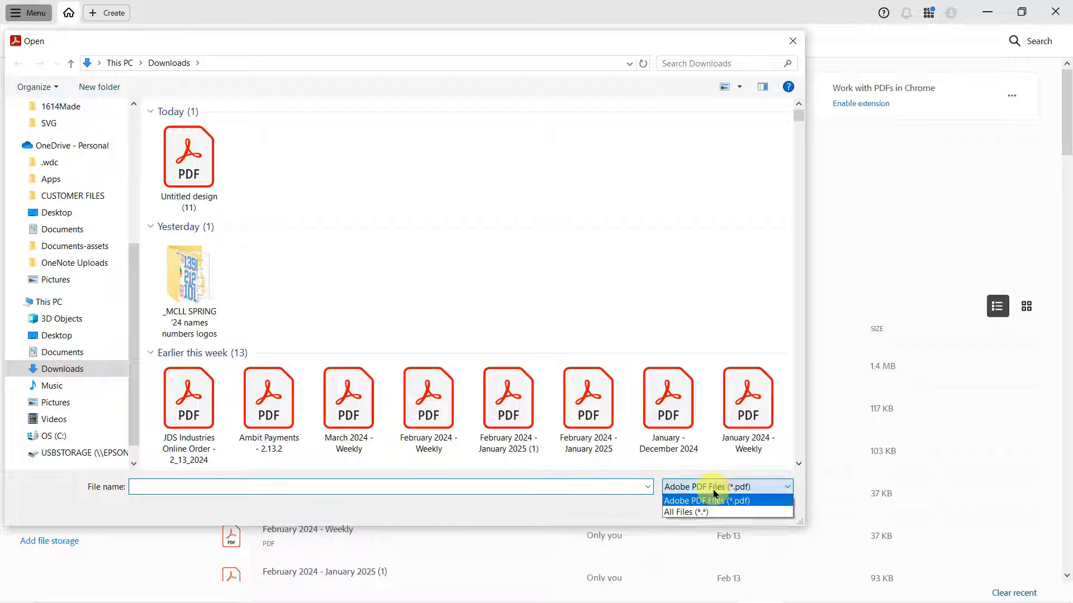
pyautogui.click(693, 512)
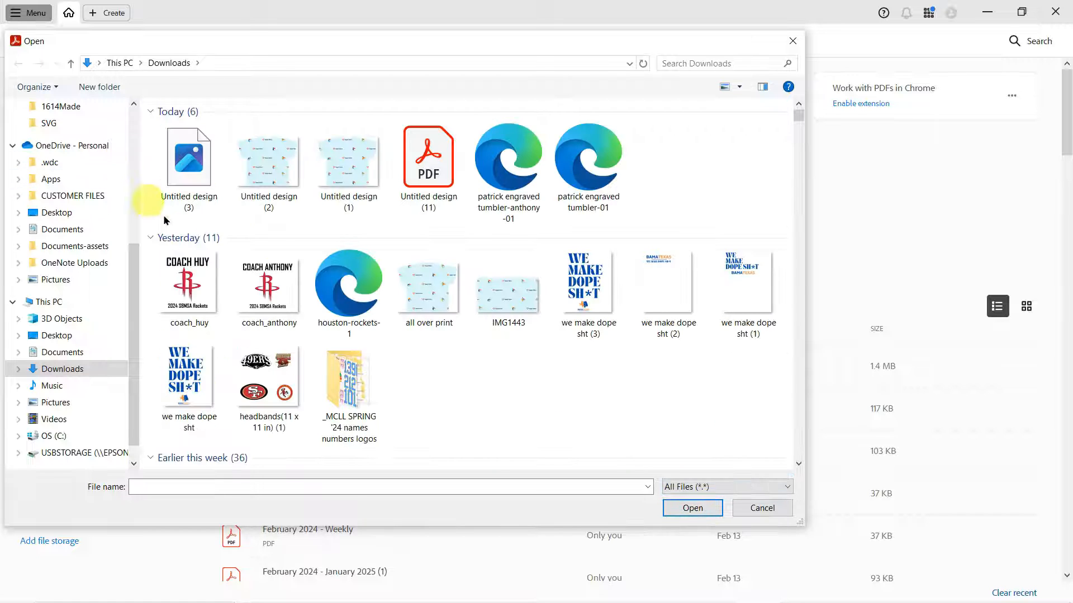
pyautogui.click(184, 183)
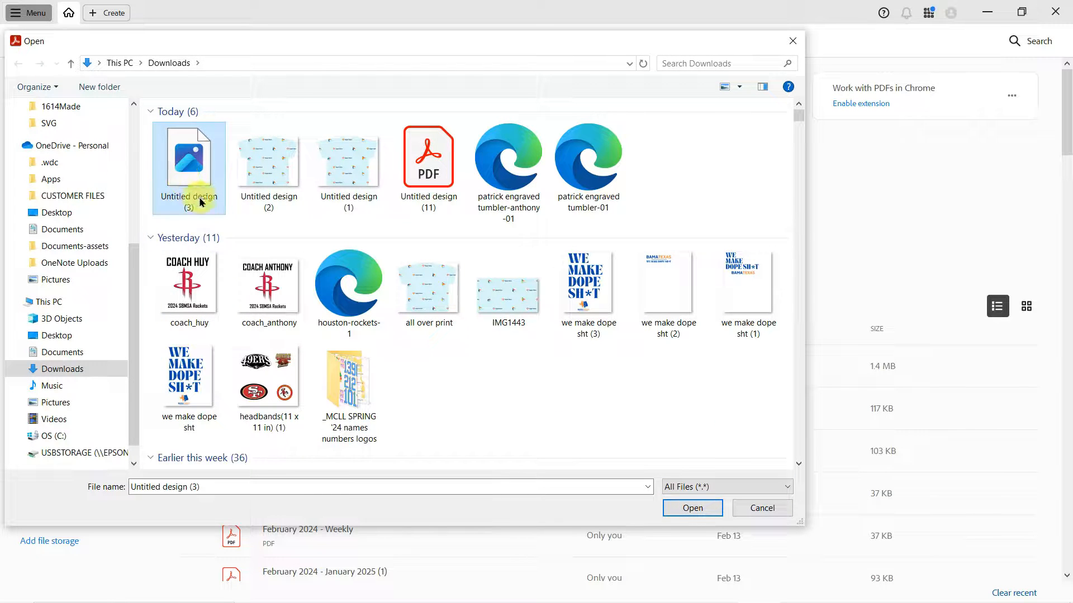
pyautogui.click(693, 508)
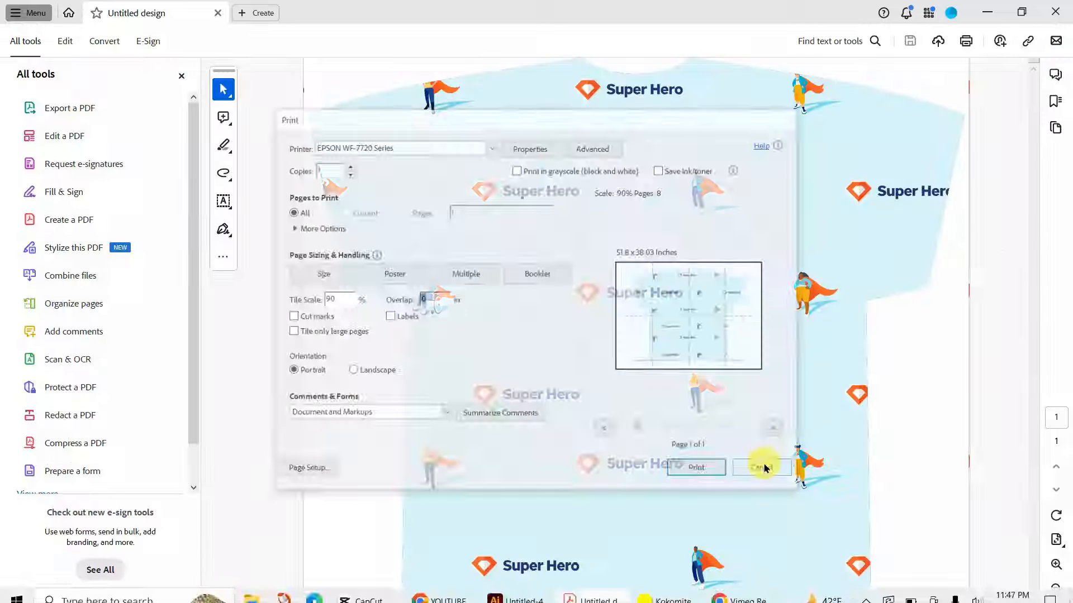
# Open the print settings for the T-shirt design and choose EPSON WF-7720 Series as the printer
pyautogui.click(756, 462)
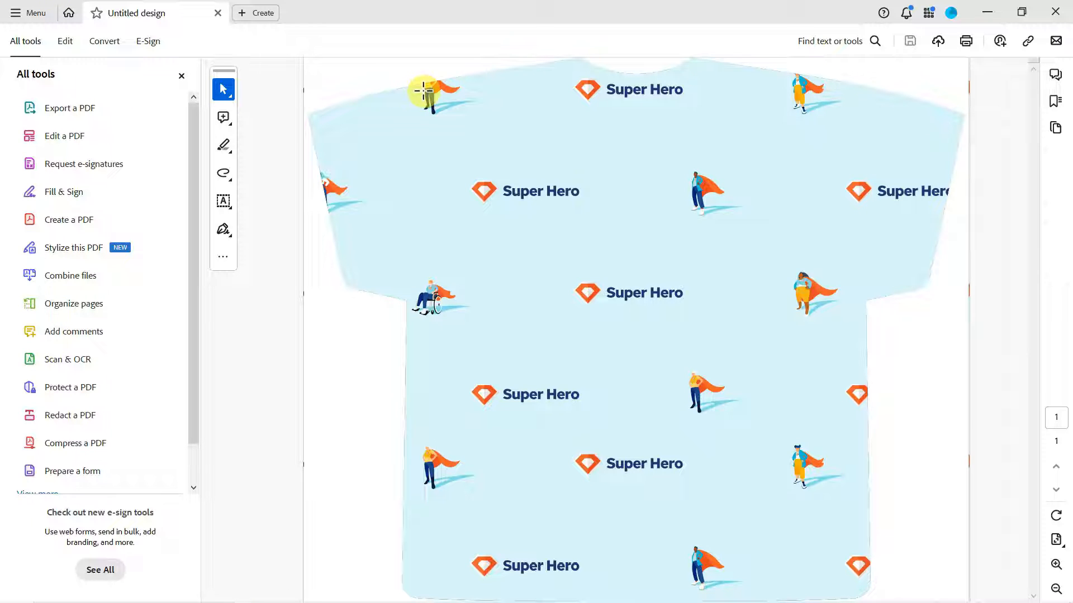
pyautogui.click(32, 12)
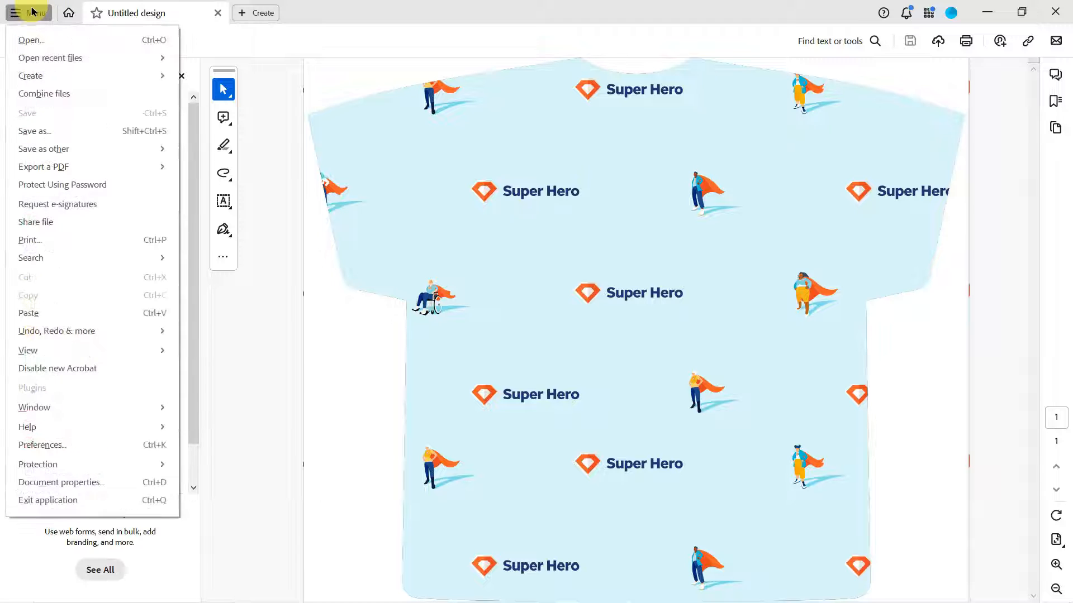
pyautogui.click(99, 241)
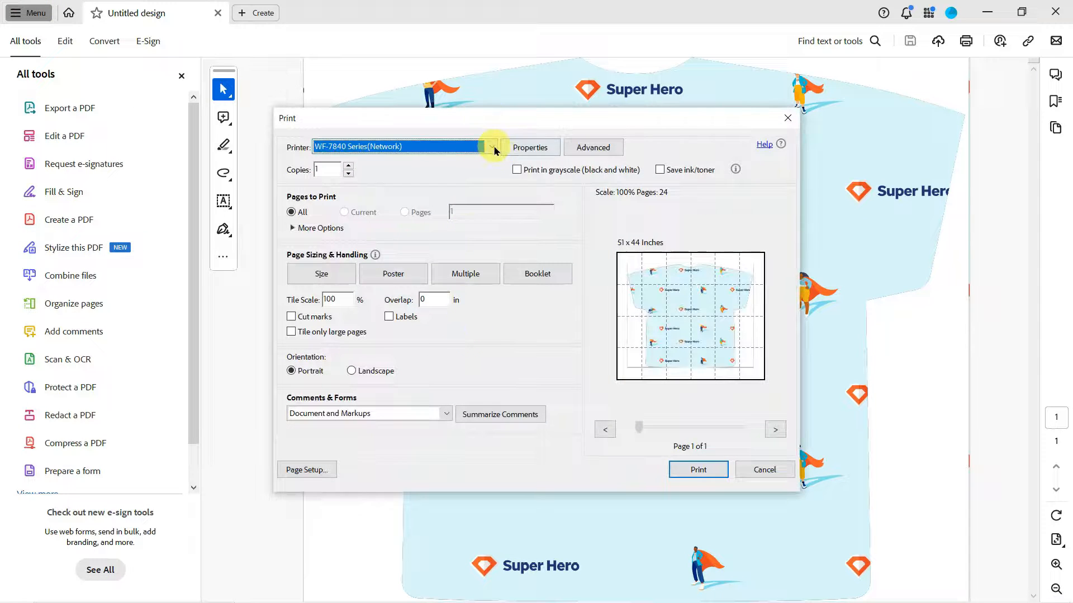
pyautogui.click(493, 150)
pyautogui.moveTo(510, 247); pyautogui.dragTo(507, 178)
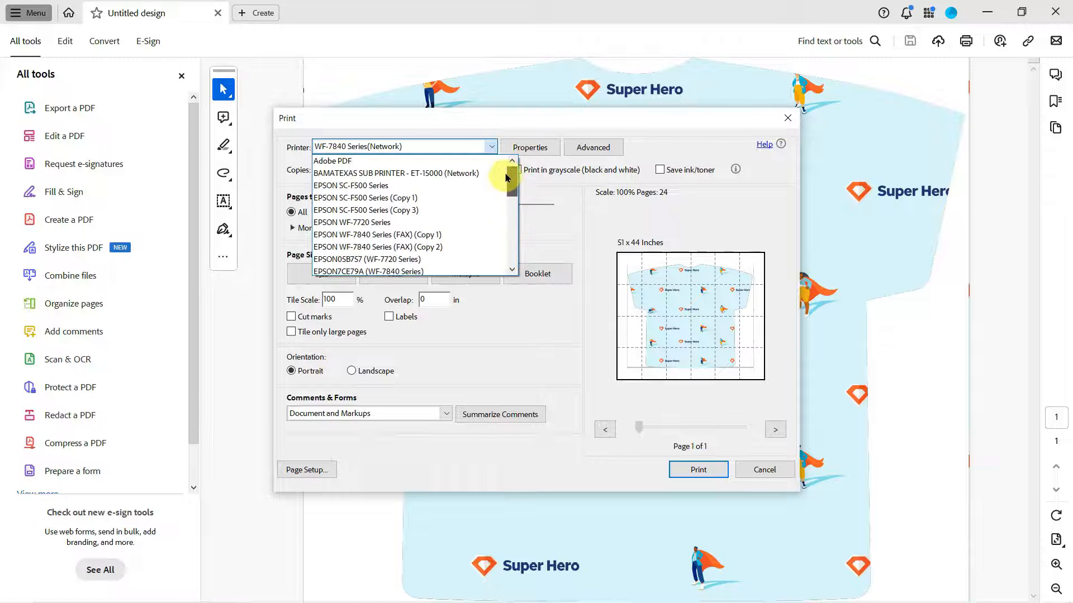
pyautogui.click(370, 229)
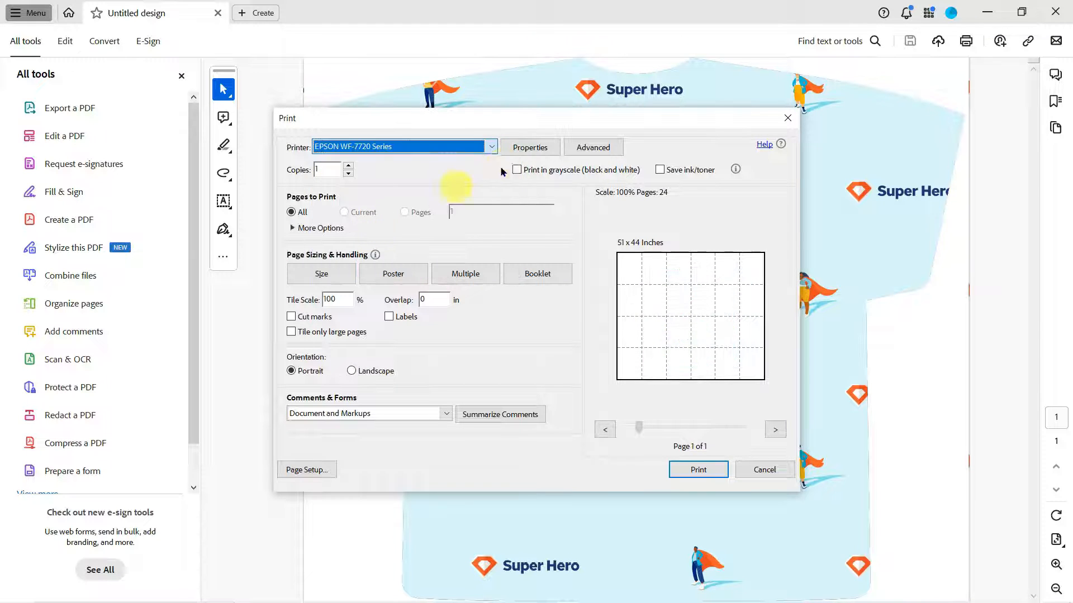
# Set the printer properties to Super B (13 x 19 in), Premium Presentation Paper Matte and High quality, with Print Preview enabled
pyautogui.click(535, 149)
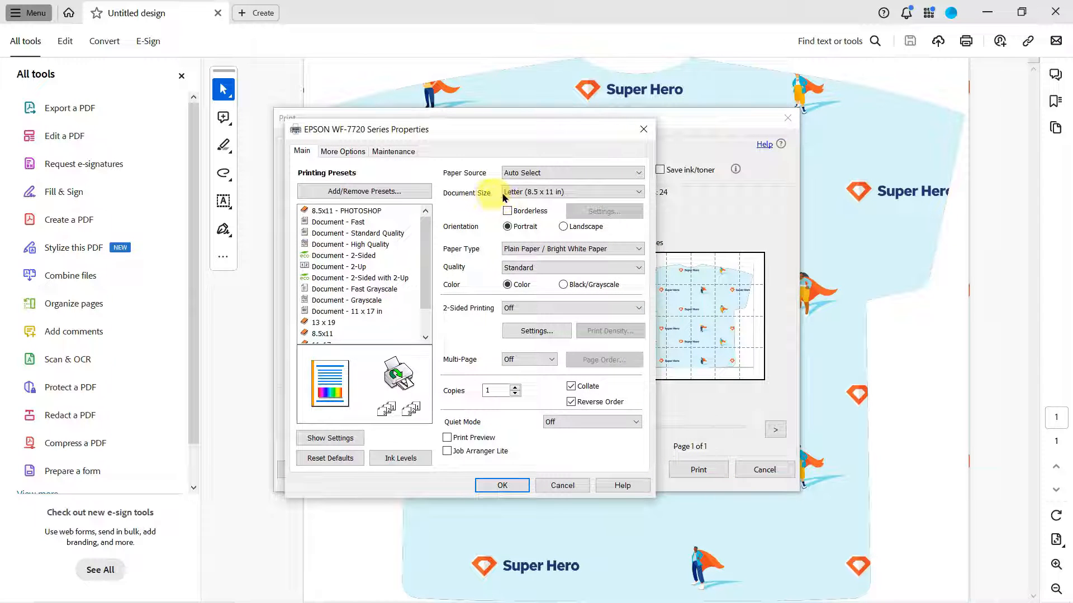
pyautogui.click(530, 192)
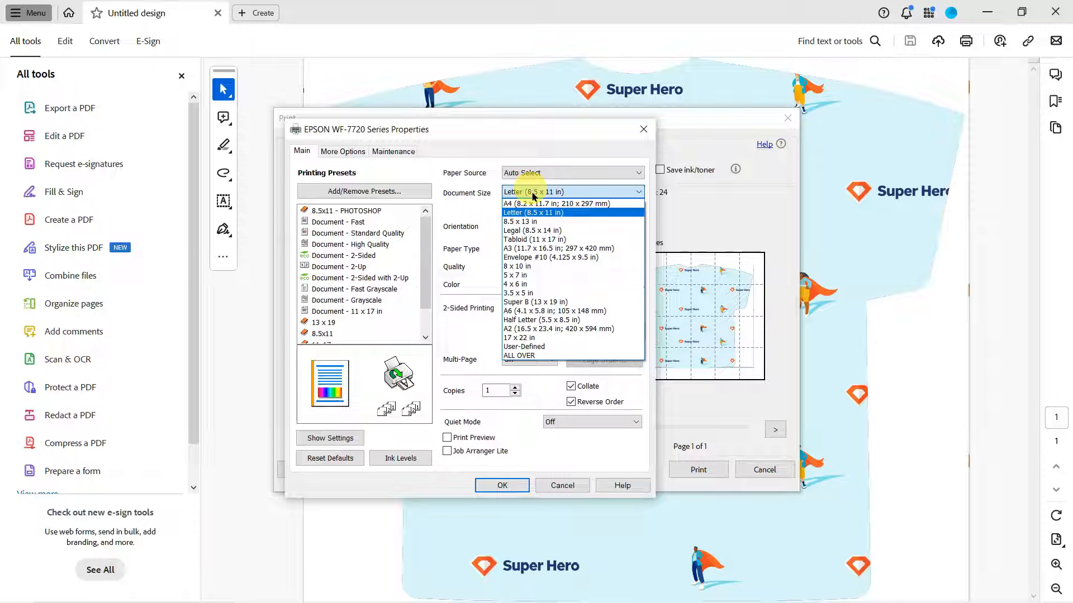
pyautogui.click(548, 302)
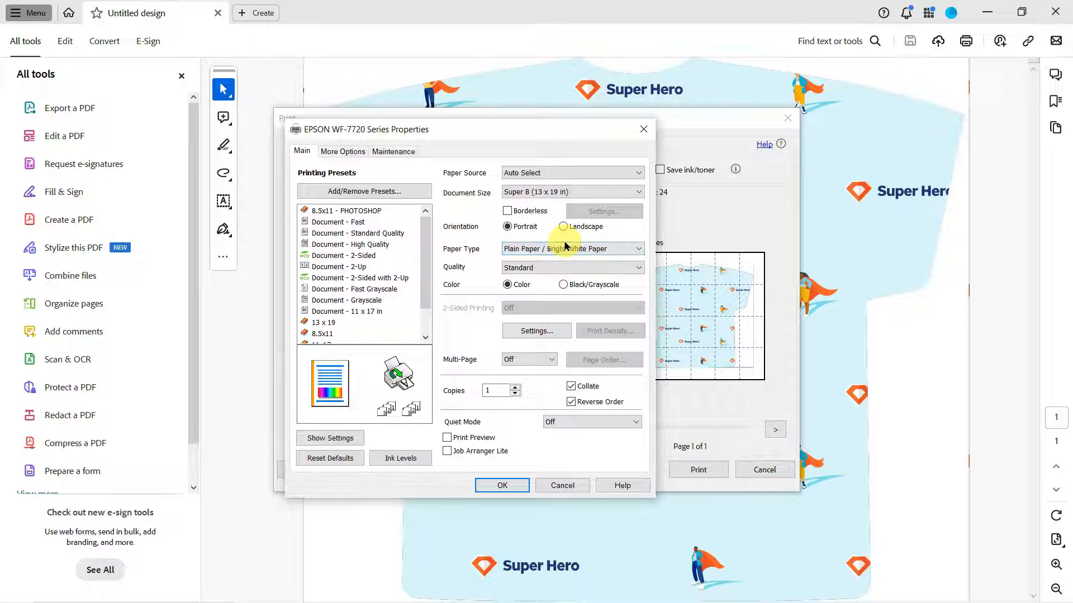
pyautogui.click(619, 251)
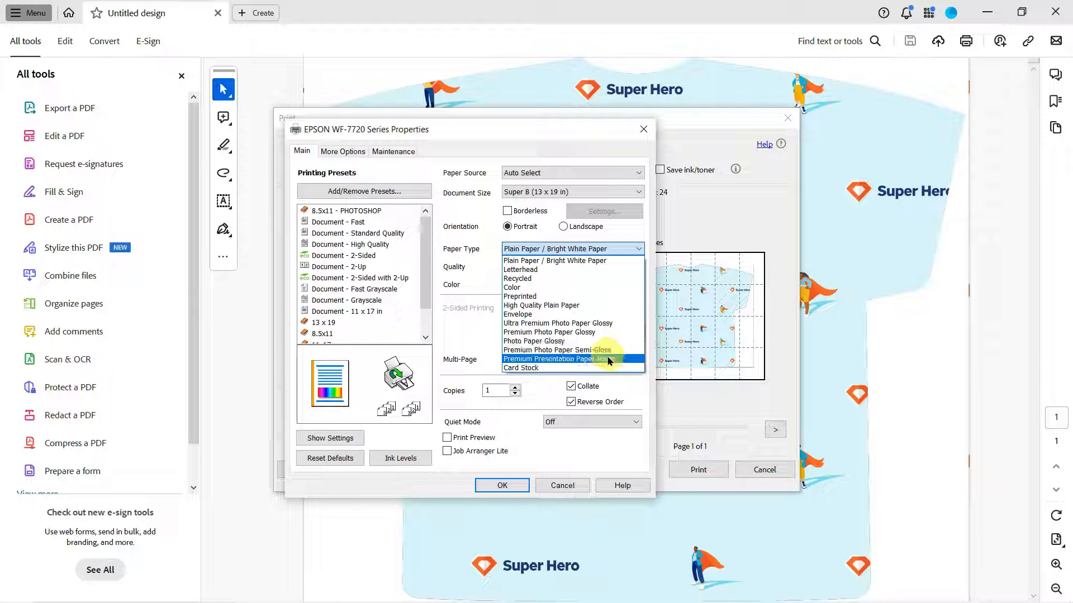
pyautogui.click(609, 359)
pyautogui.click(534, 267)
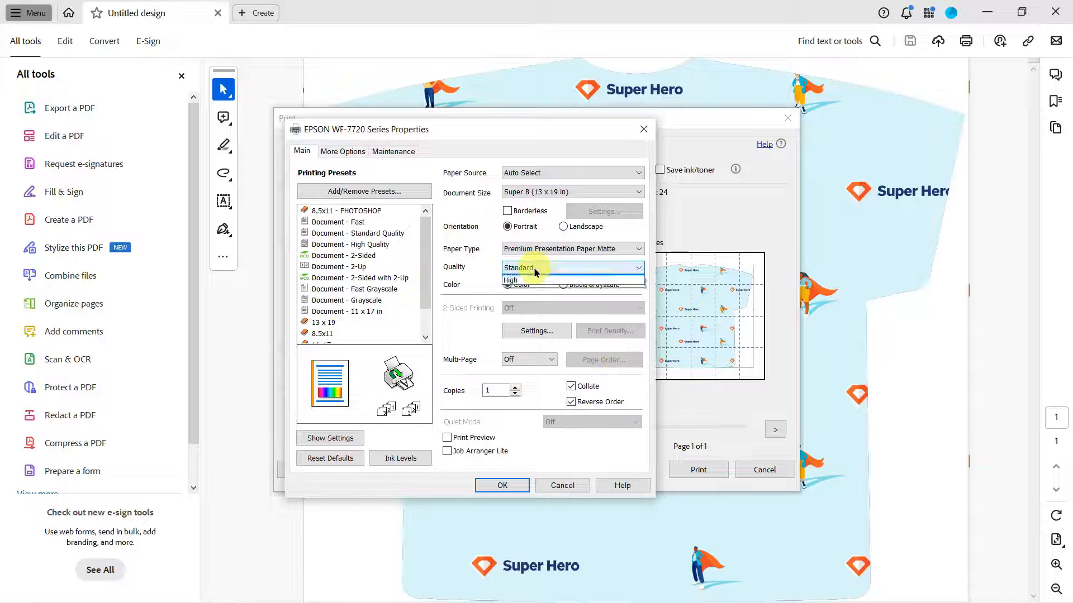
pyautogui.click(526, 285)
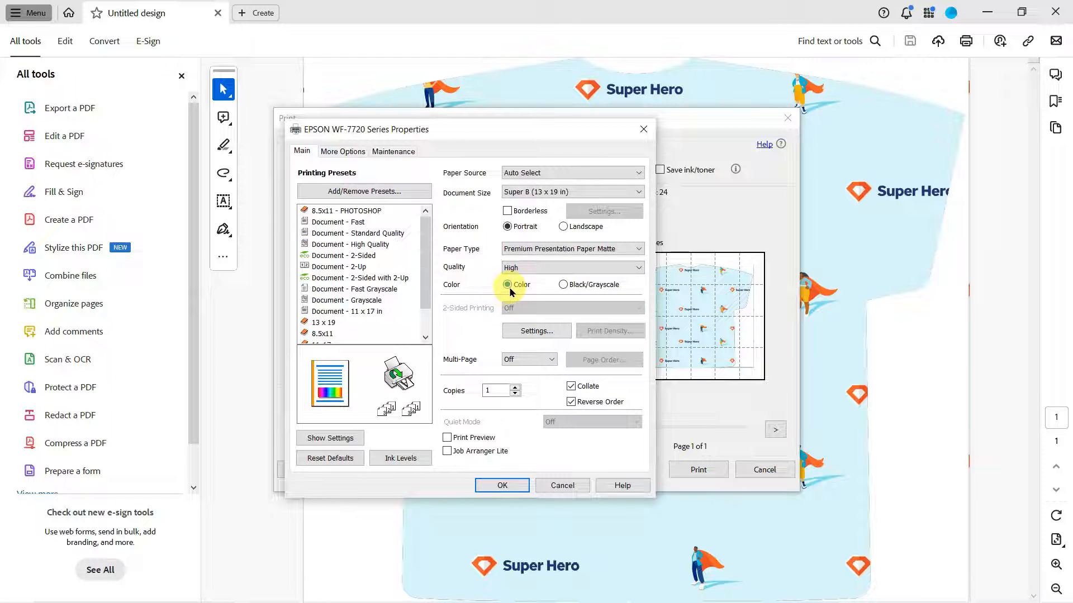
pyautogui.click(447, 438)
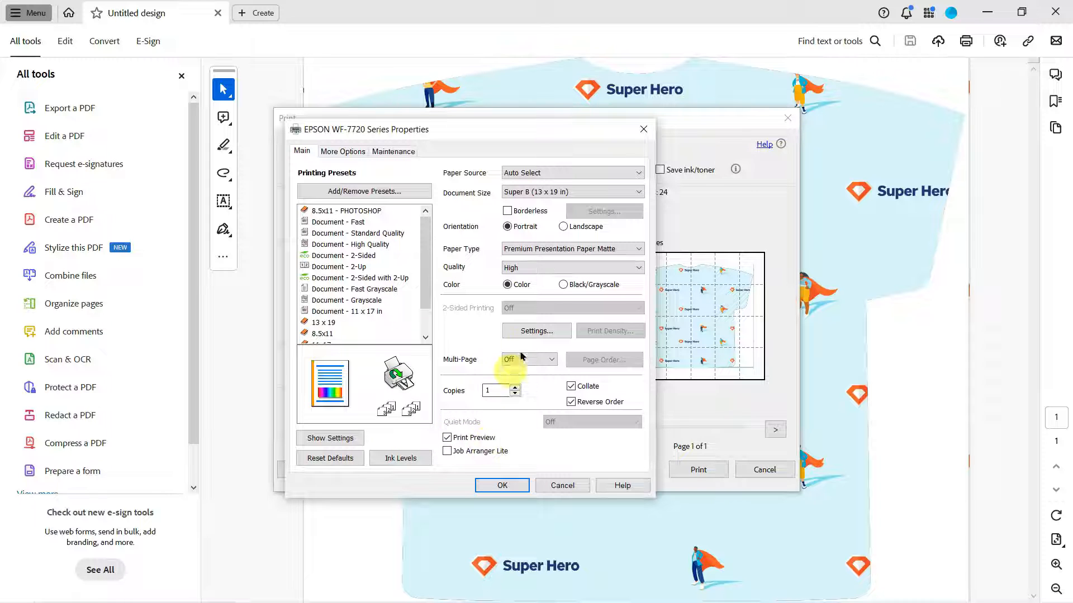
# Set custom color correction to Color Controls with Adobe RGB and gamma 2.2, turn on Mirror Image and apply the printer properties
pyautogui.click(345, 151)
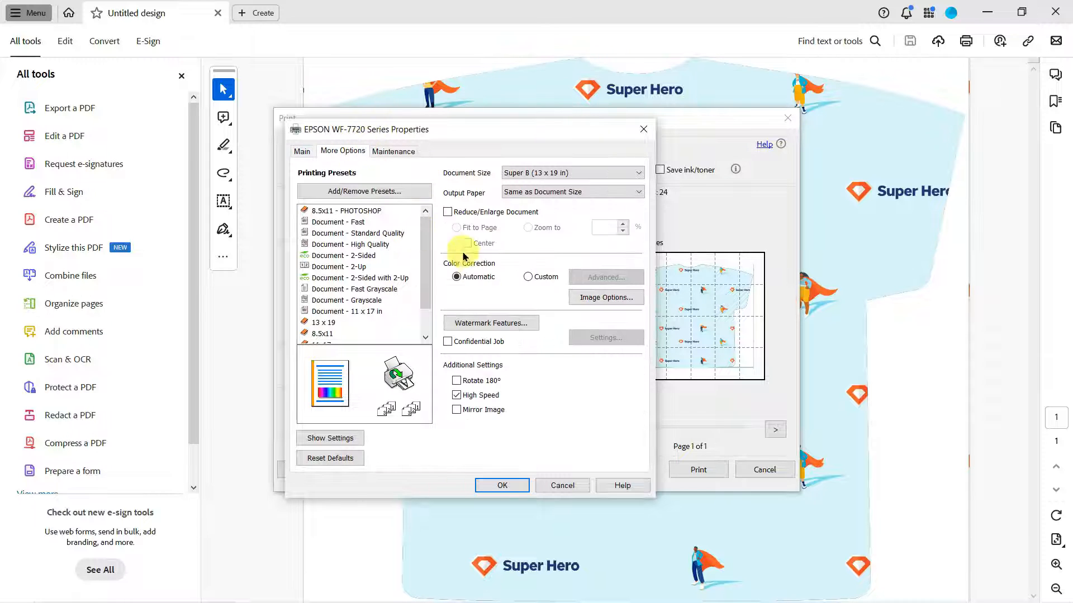
pyautogui.click(539, 279)
pyautogui.click(605, 278)
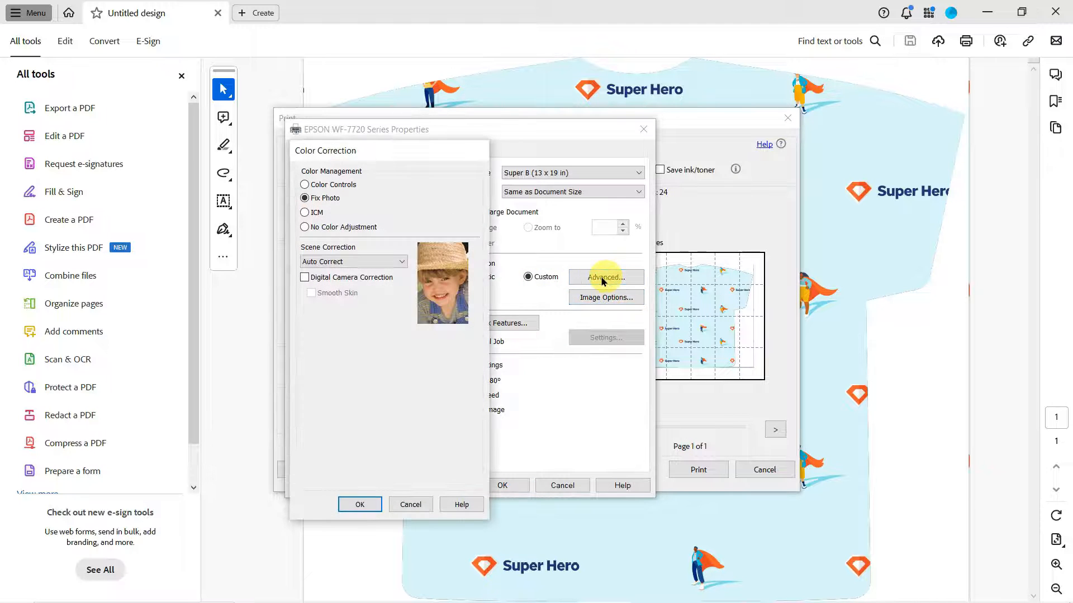
pyautogui.click(305, 186)
pyautogui.click(433, 254)
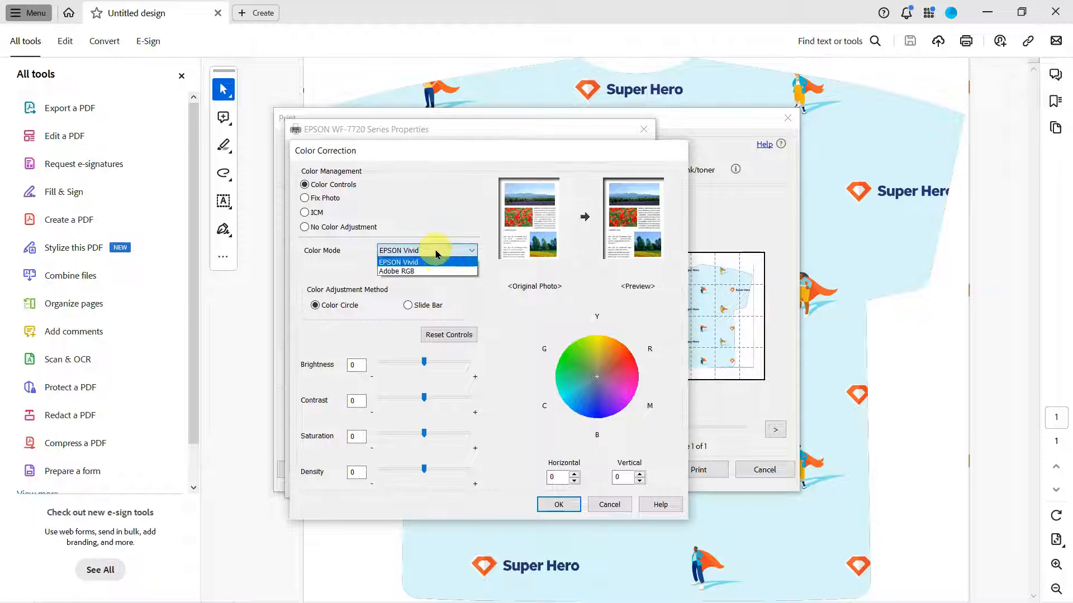
pyautogui.click(436, 272)
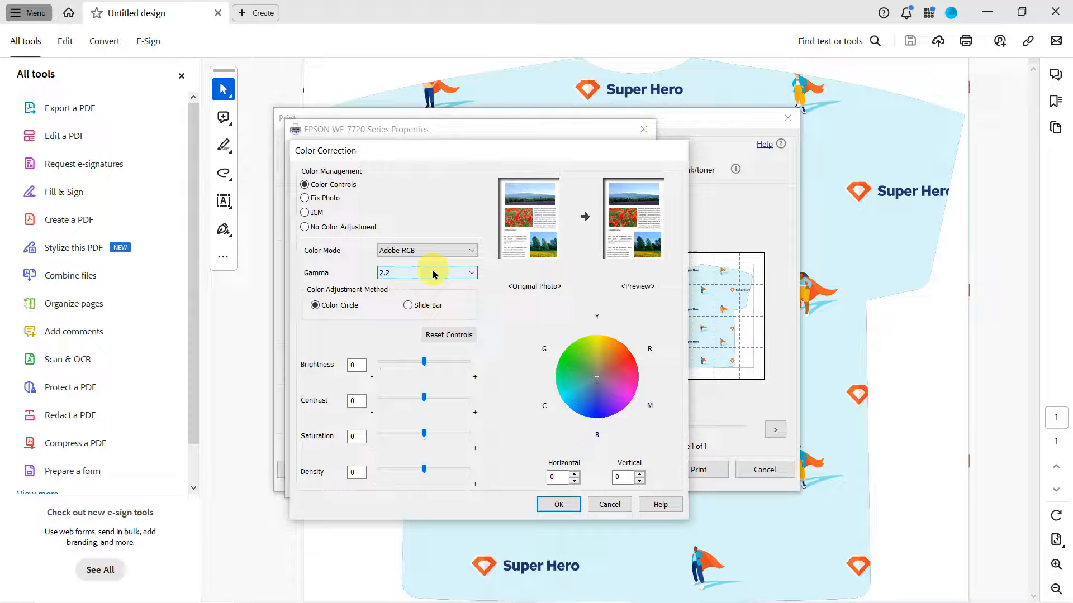
pyautogui.click(434, 273)
pyautogui.click(430, 293)
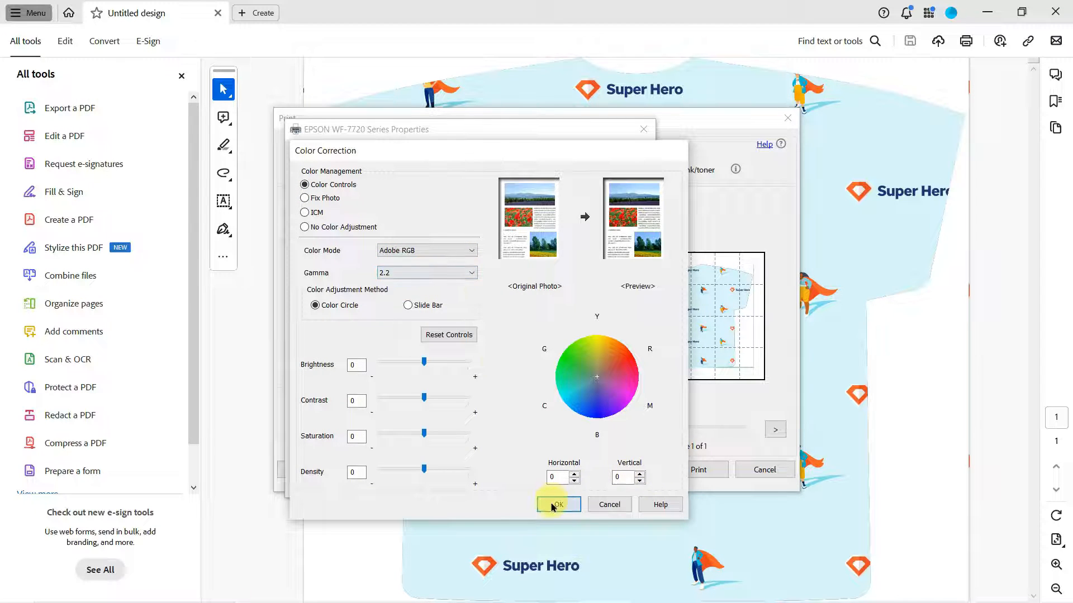
pyautogui.click(554, 505)
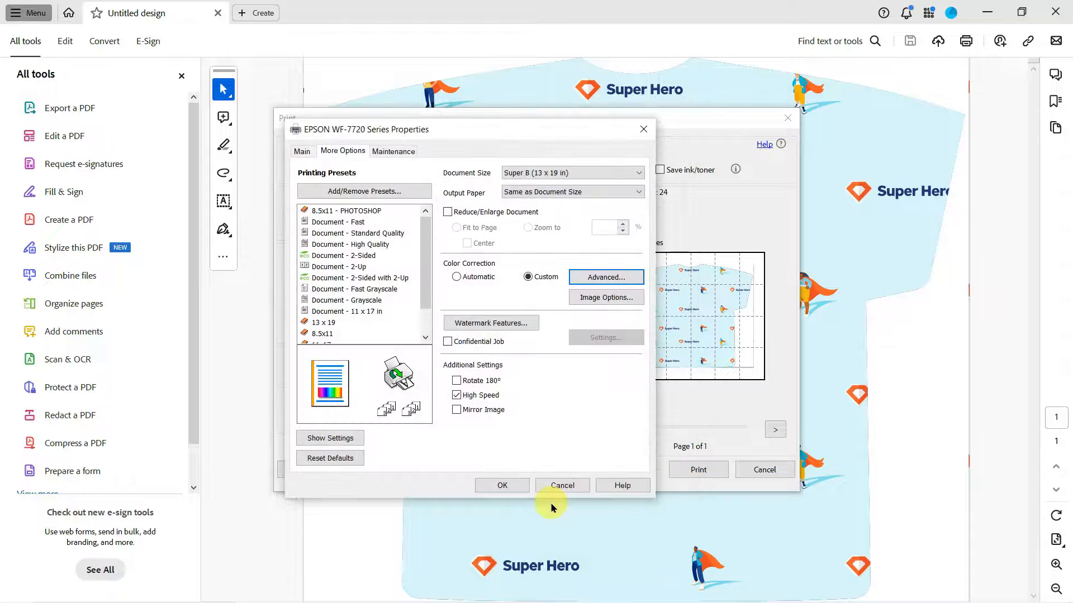
pyautogui.click(457, 410)
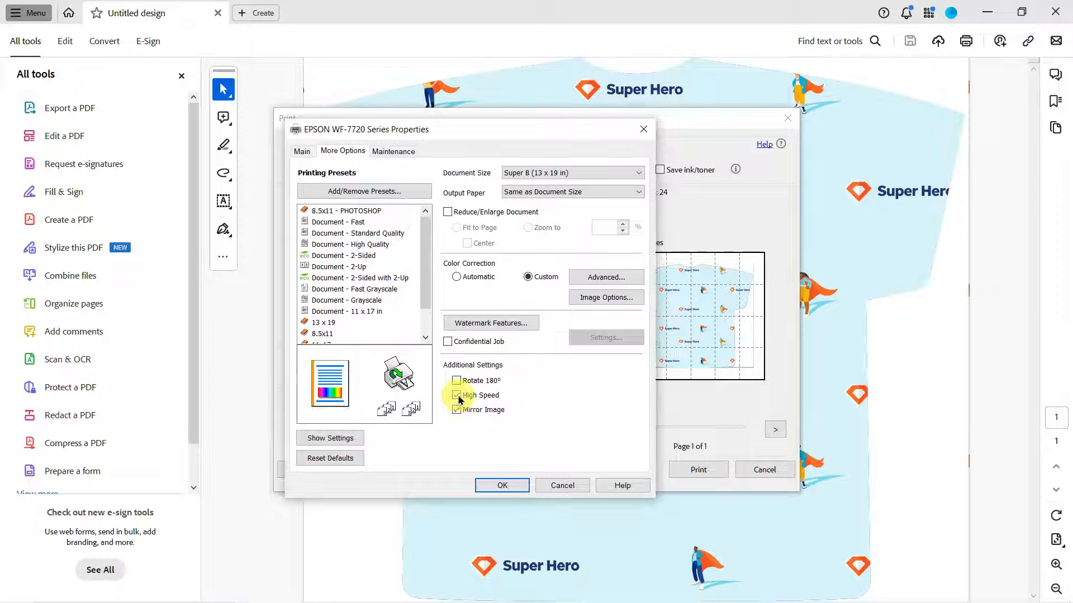
pyautogui.click(514, 486)
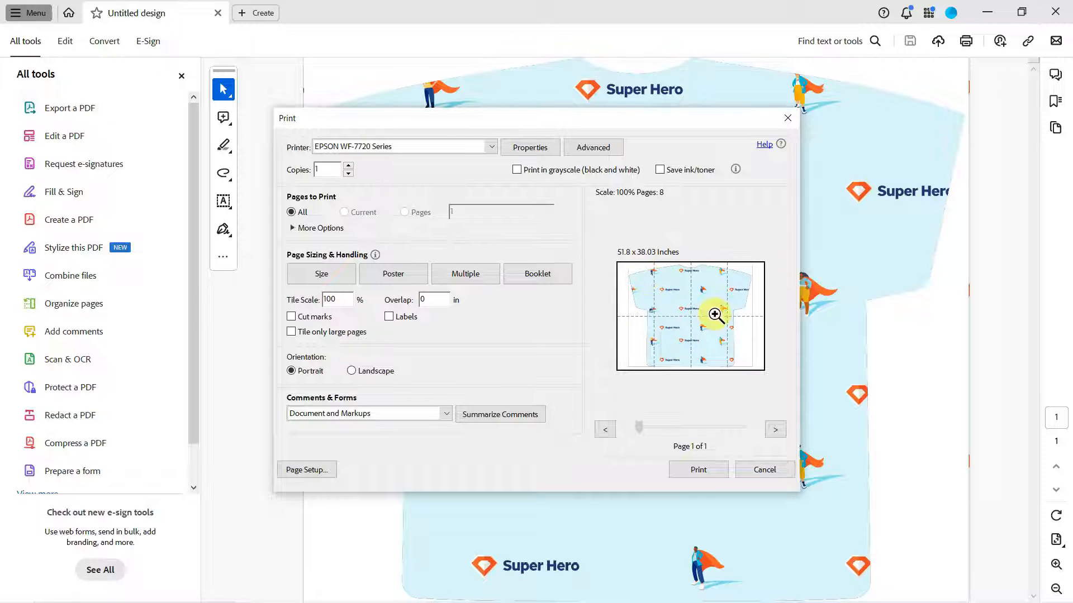
# Compare the Size handling with Poster tiling, and try poster tile scales of 80% and 90%
pyautogui.click(317, 273)
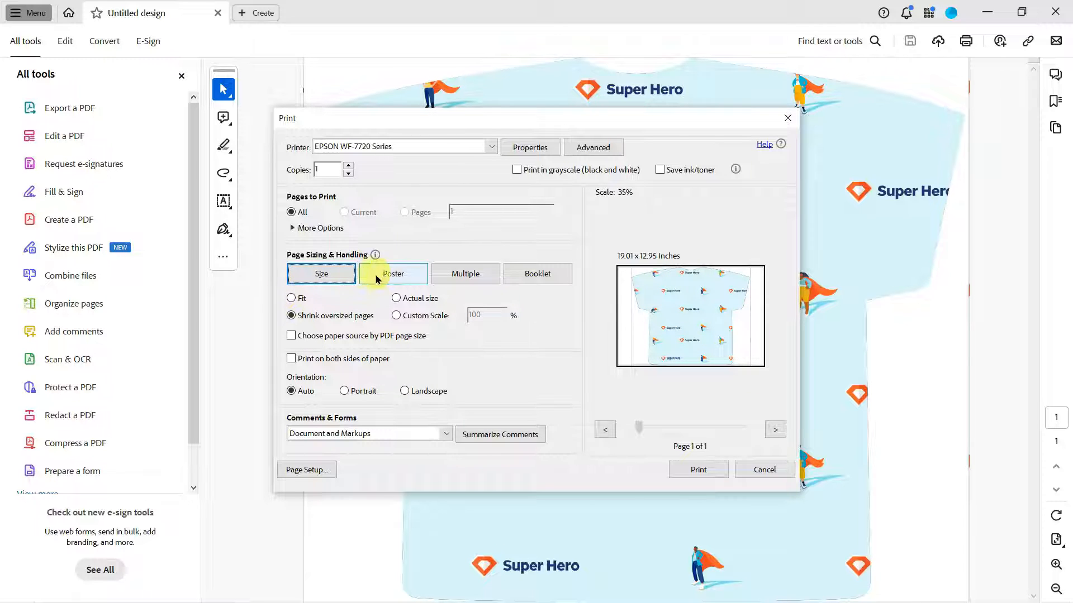
pyautogui.click(402, 274)
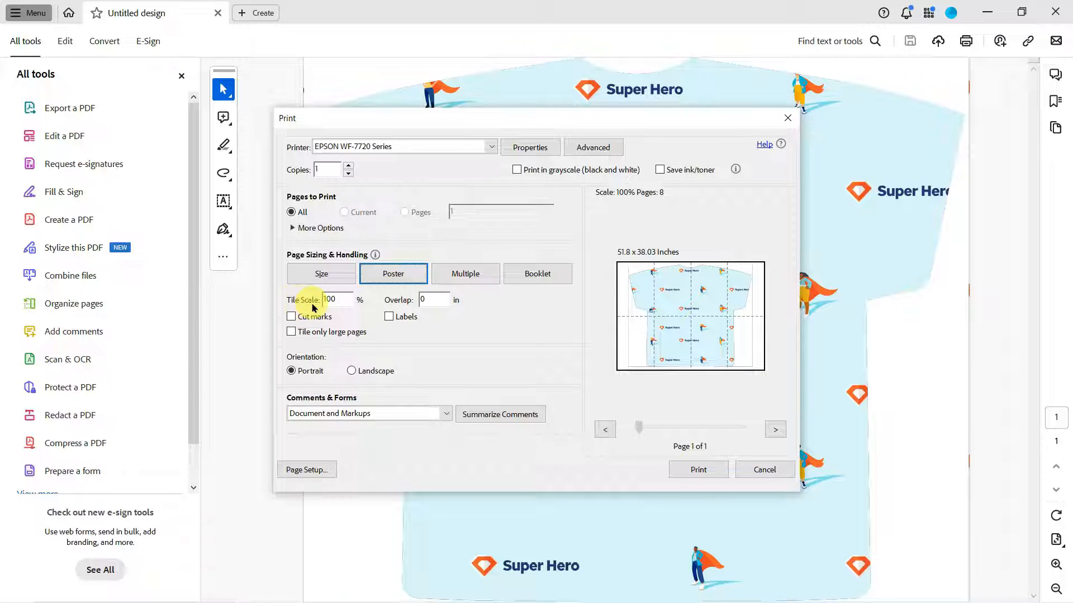
pyautogui.click(339, 300)
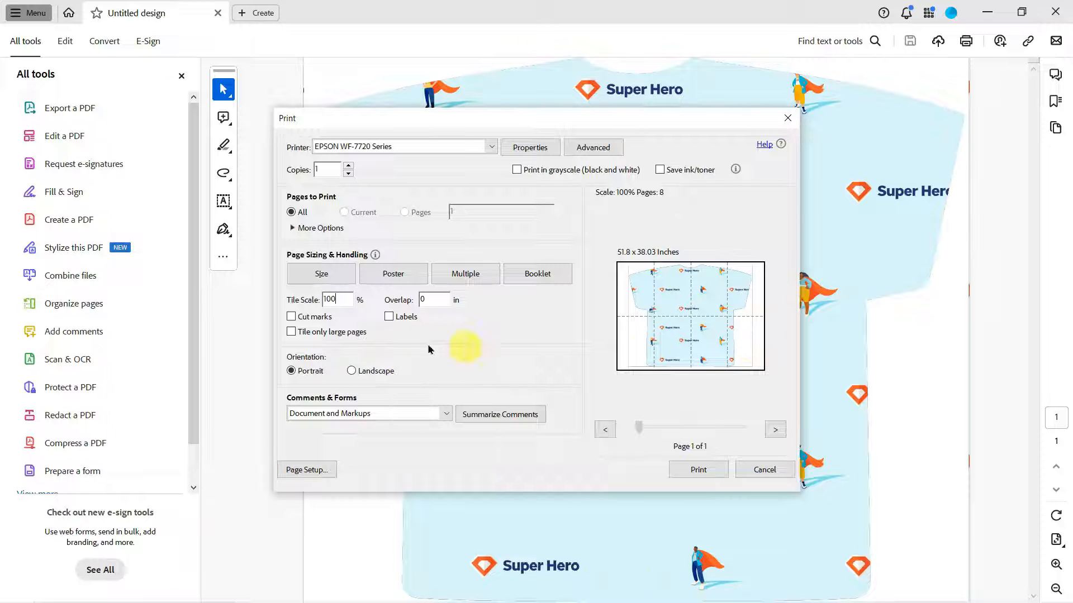
pyautogui.moveTo(345, 299); pyautogui.dragTo(320, 299)
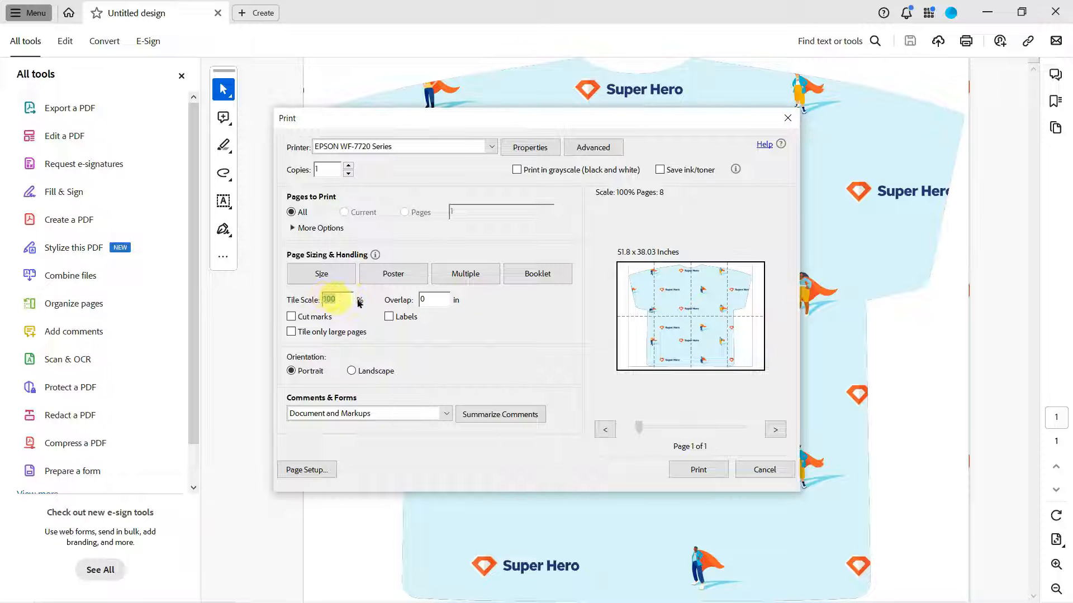
pyautogui.write('80')
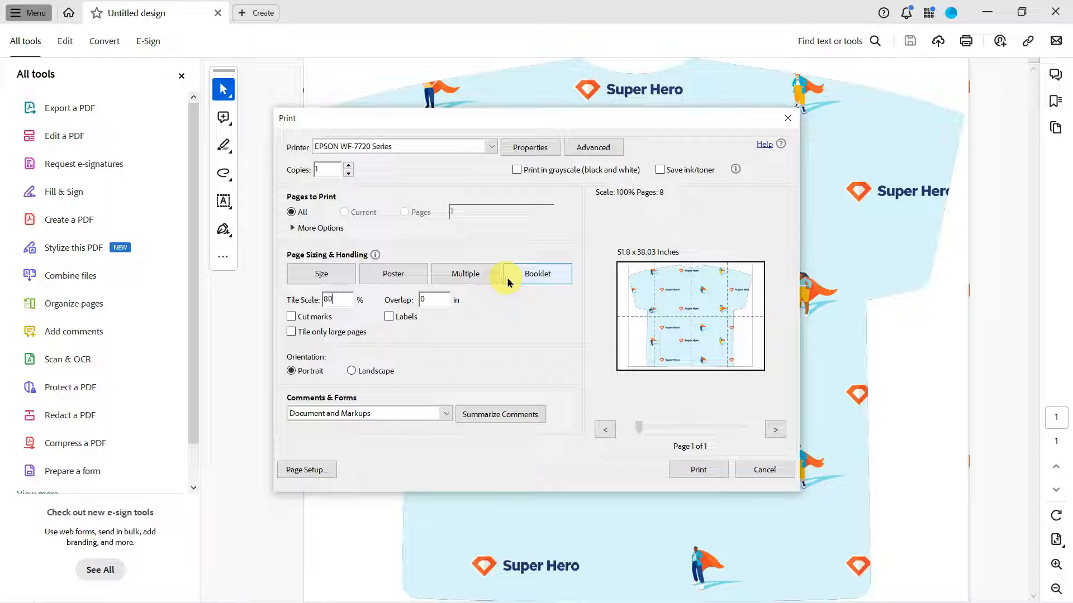
pyautogui.click(428, 300)
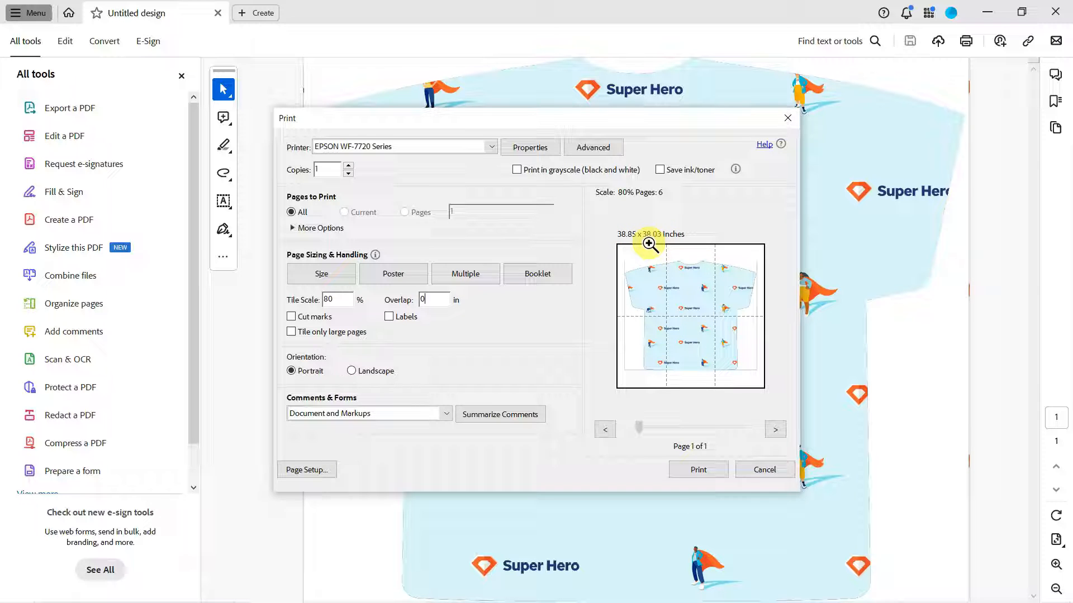
pyautogui.doubleClick(330, 299)
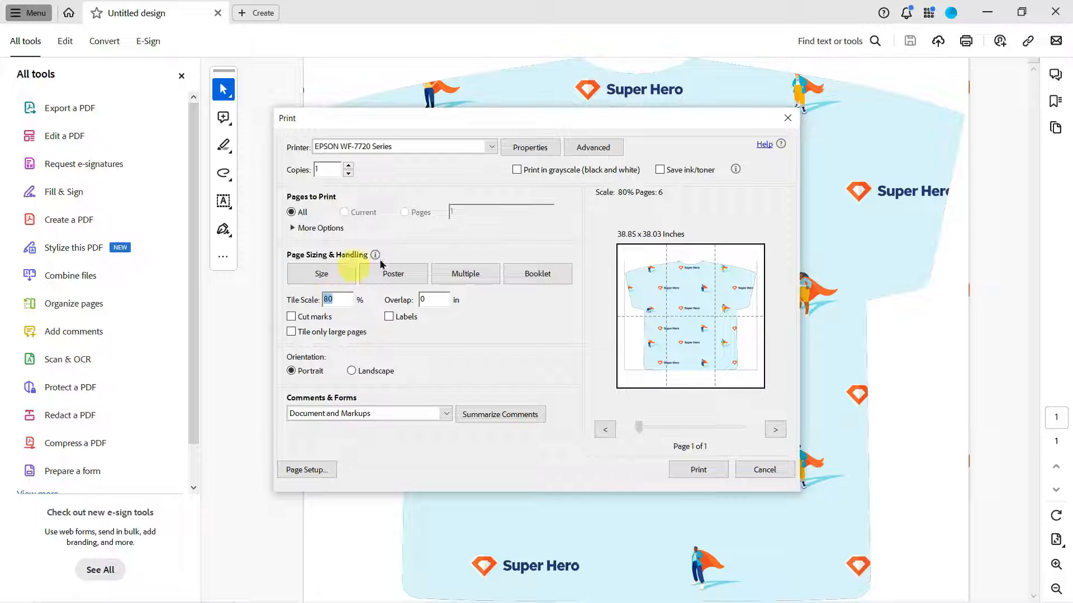
pyautogui.press('Tab')
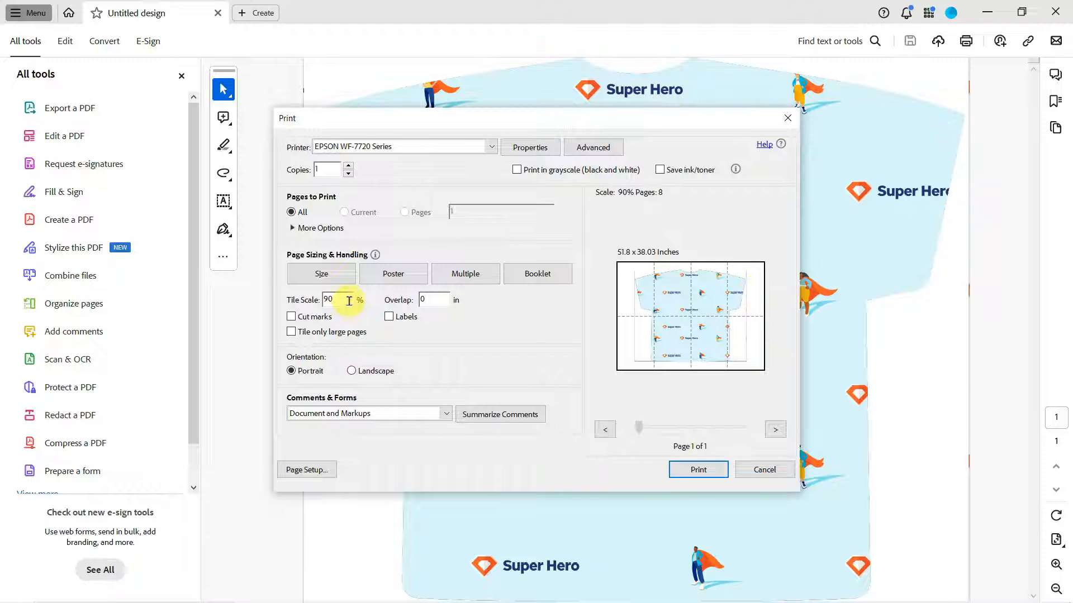
# Set the poster tile scale to 100% and the overlap to 0.05 in
pyautogui.moveTo(347, 300); pyautogui.dragTo(317, 302)
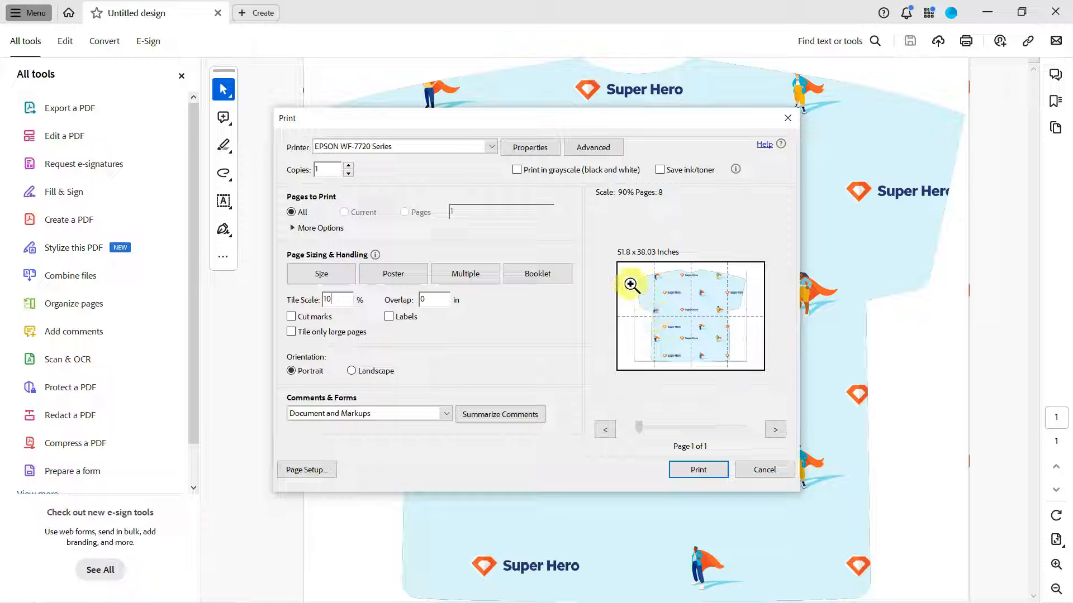
pyautogui.click(447, 299)
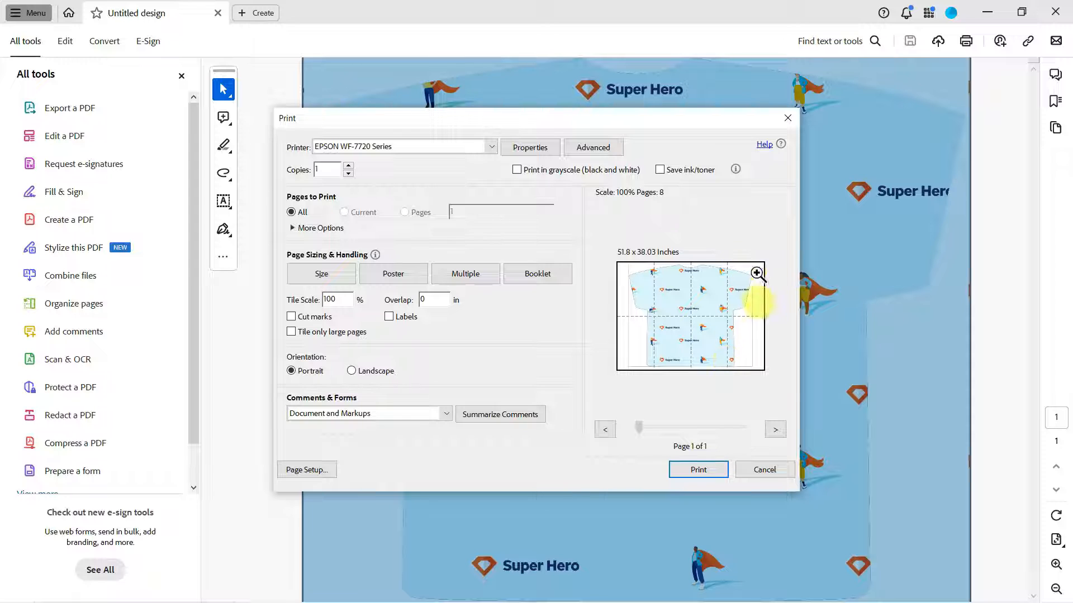
pyautogui.doubleClick(338, 299)
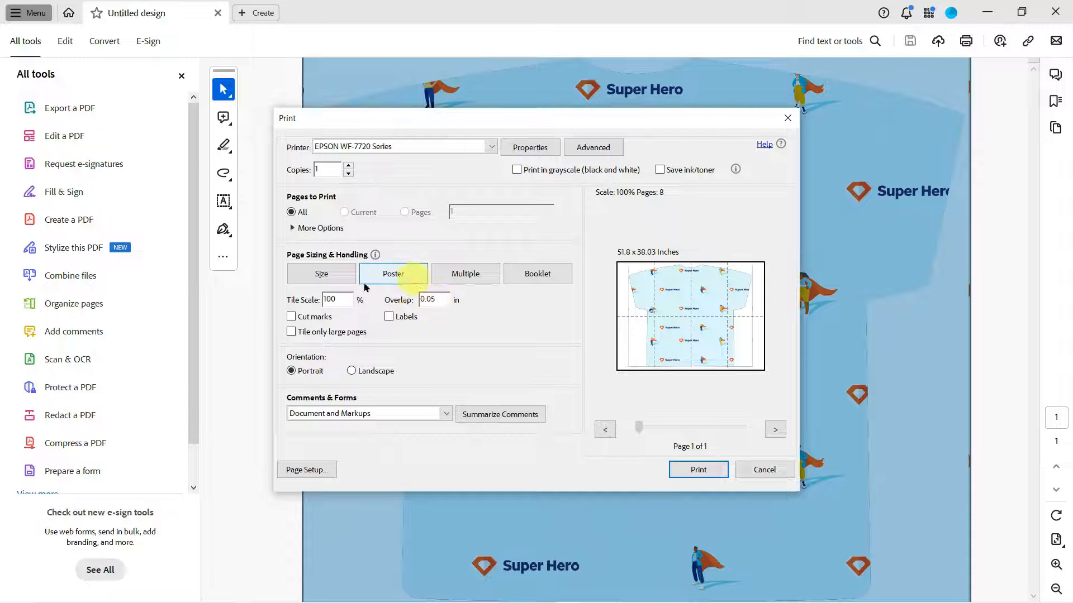
pyautogui.click(336, 300)
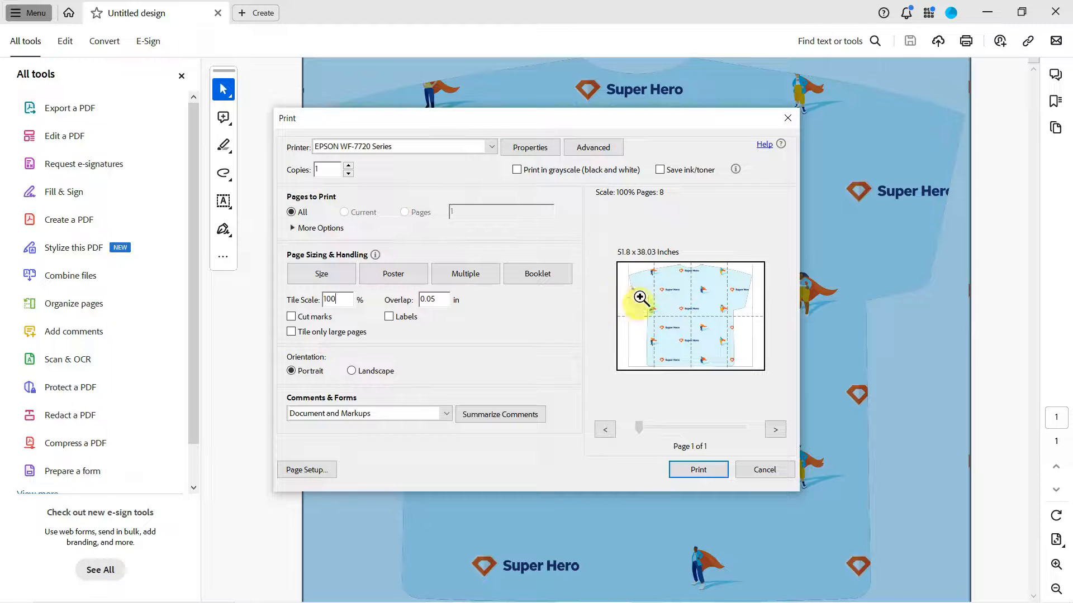